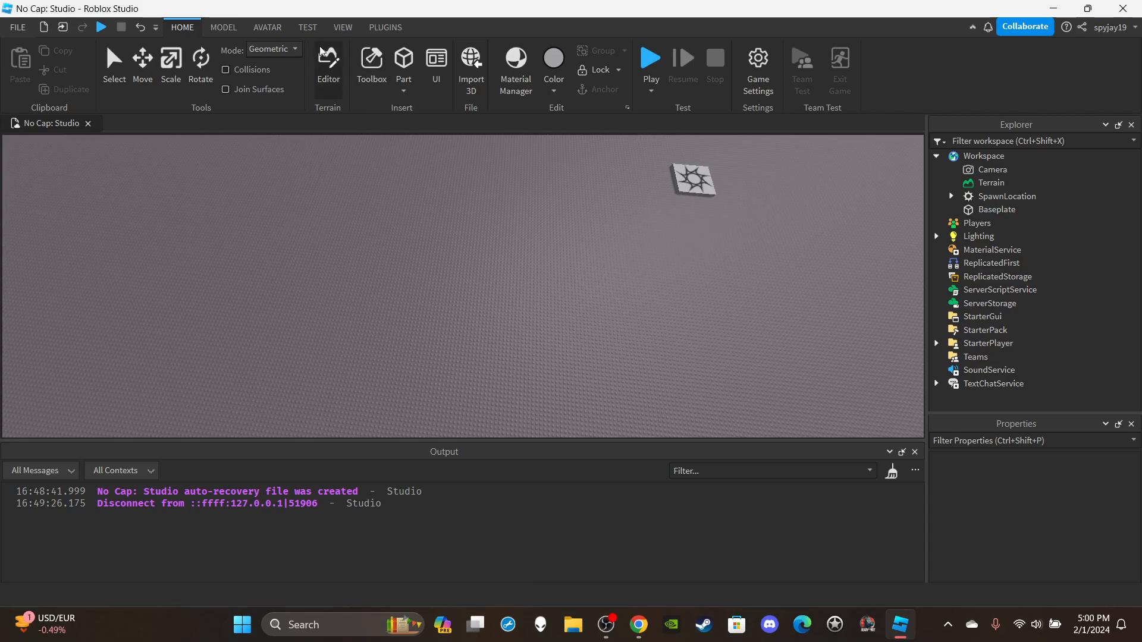
Insert a masculine R15 block avatar rig into the workspace.
left_click(267, 28)
left_click(574, 94)
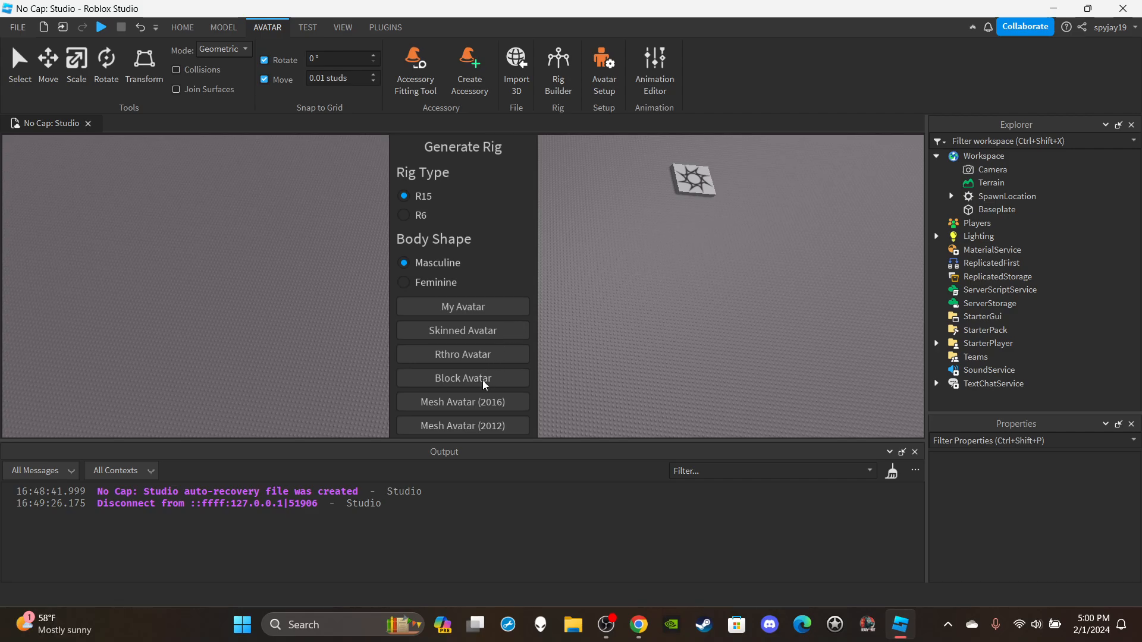
left_click(516, 375)
scroll(479, 276, "up", 2)
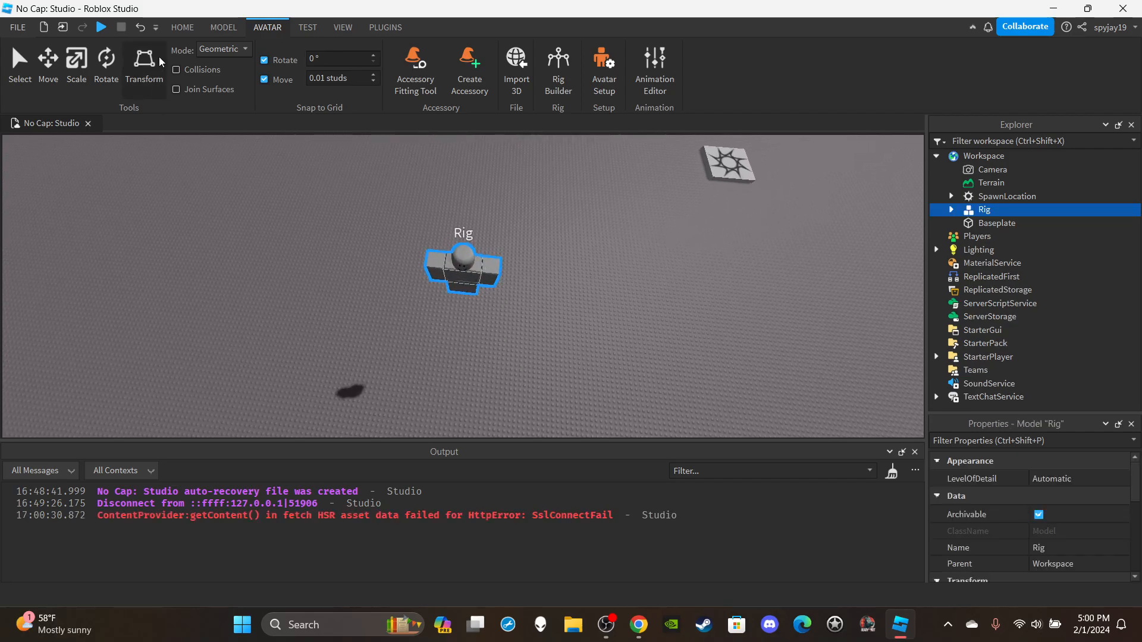
Rename the rig model as QuestNPC.
right_click_drag(502, 288, 502, 288)
left_click(1103, 549)
type("Qu")
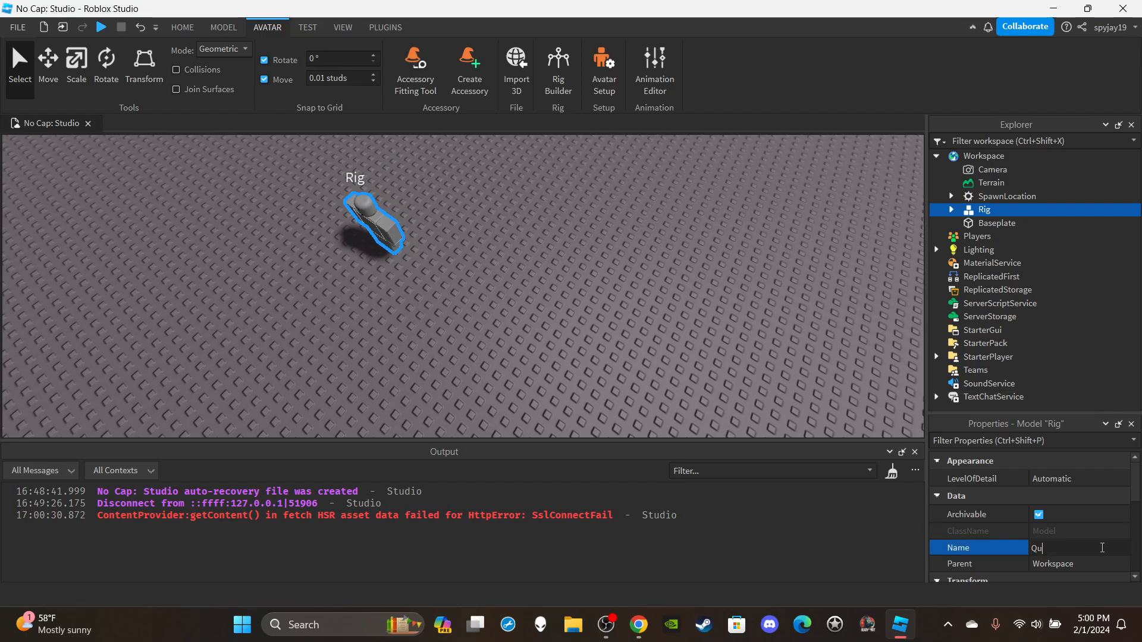
type("estNPC")
key("Return")
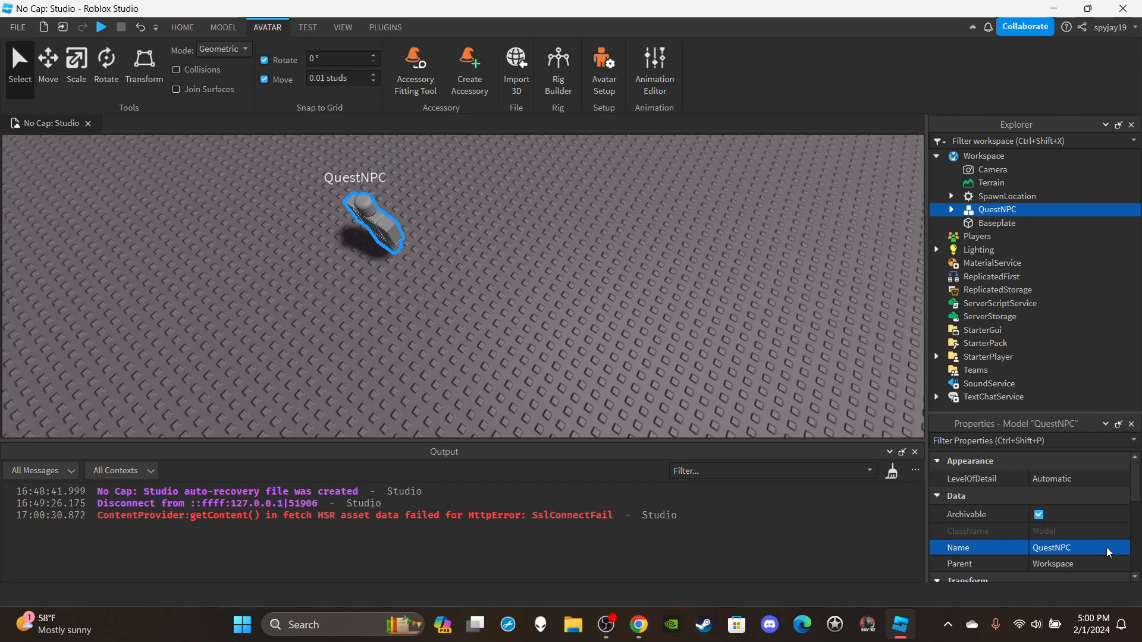
Add a ProximityPrompt inside the QuestNPC model.
right_click_drag(618, 226, 621, 249)
left_click(951, 209)
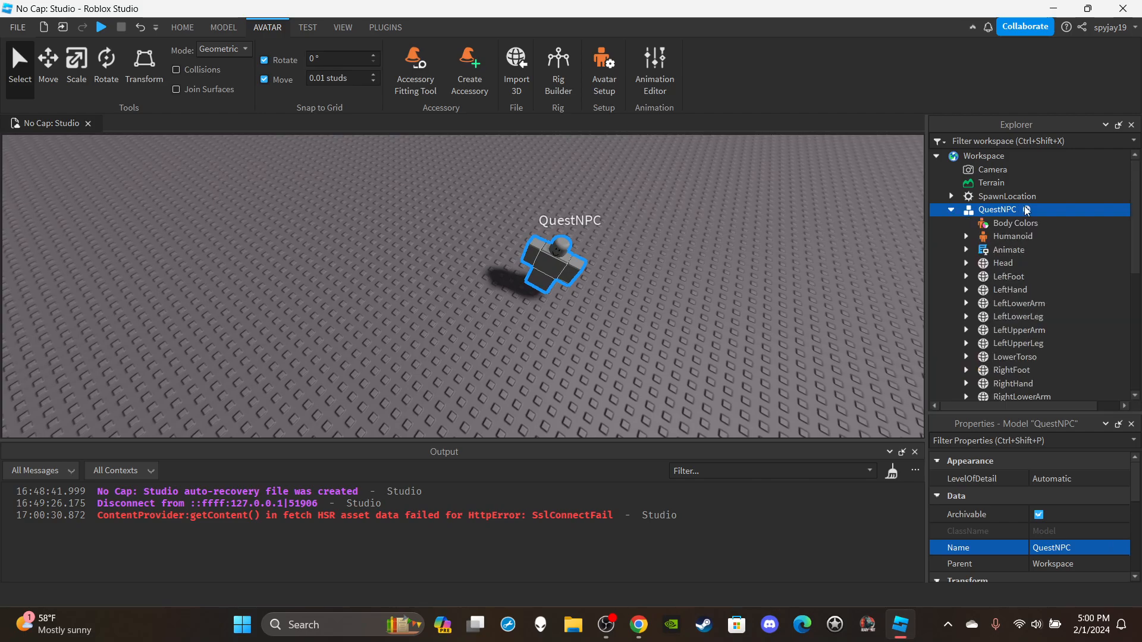
left_click(1025, 210)
type("prox")
left_click(1018, 246)
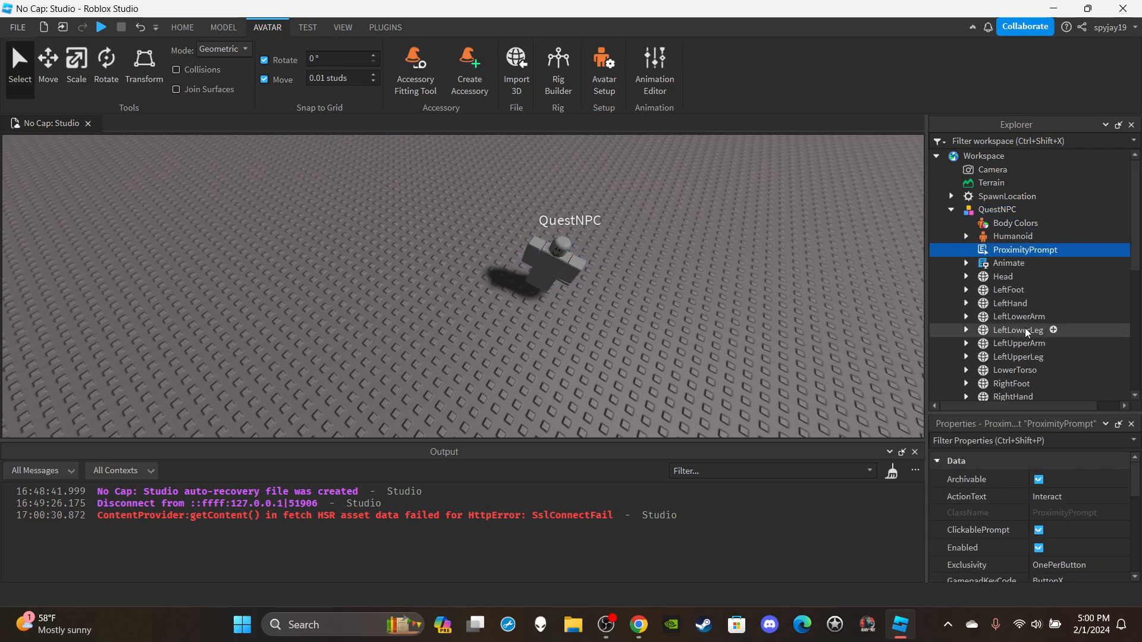
Rename the proximity prompt as QuestPrompt.
scroll(1065, 511, "down", 1)
scroll(1075, 526, "down", 2)
left_click(1062, 543)
left_click(1062, 543)
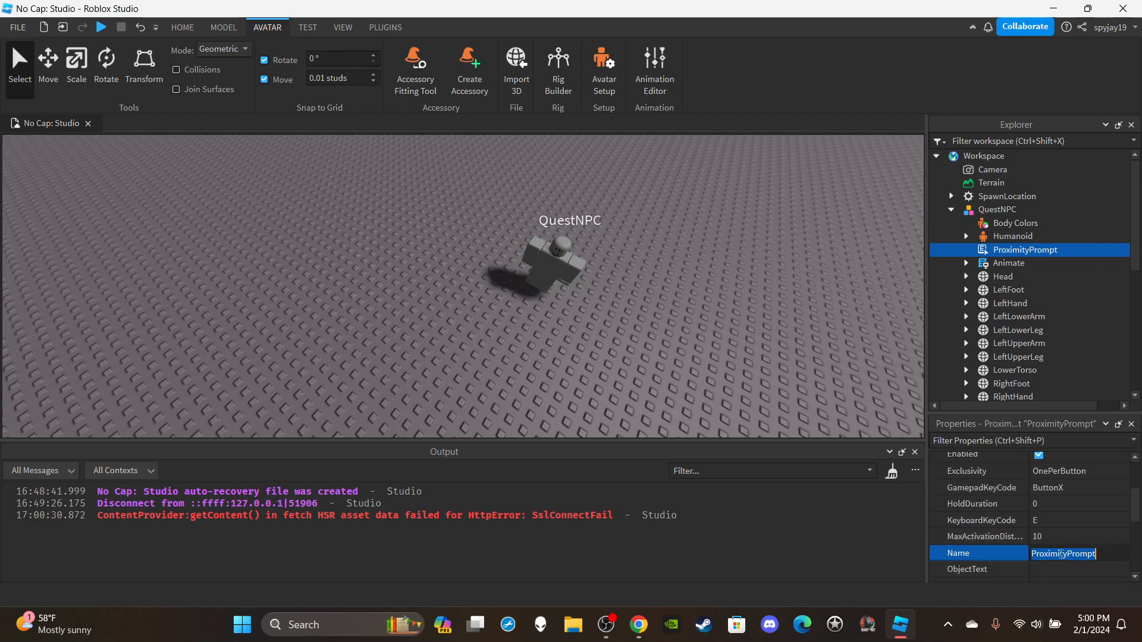
type("QuestPrompt")
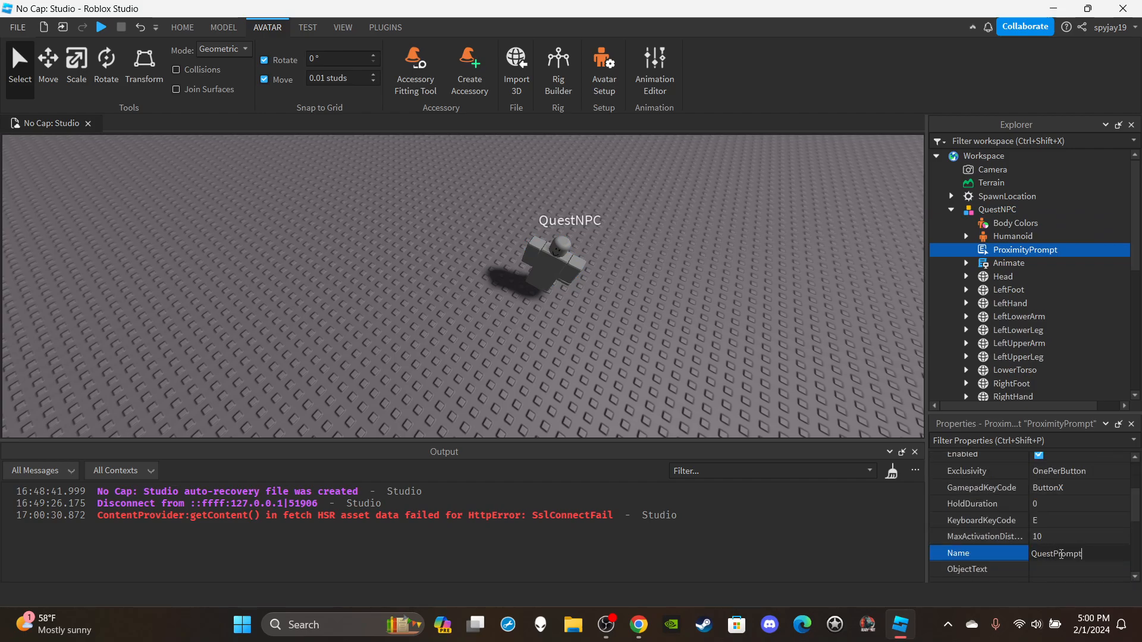
key("Return")
Set the QuestPrompt's ActionText to "Hold E to recieve a quest!".
scroll(1029, 527, "up", 2)
left_click(1047, 497)
left_click(1047, 497)
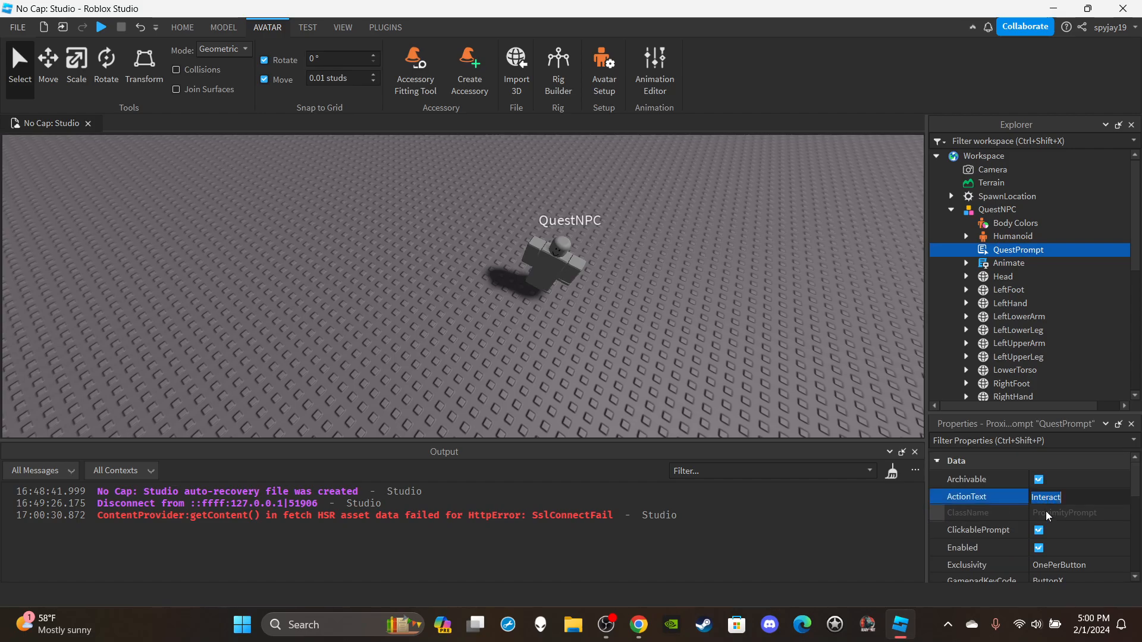
type("Hod")
key("BackSpace")
type("ld E to recieve a quest!")
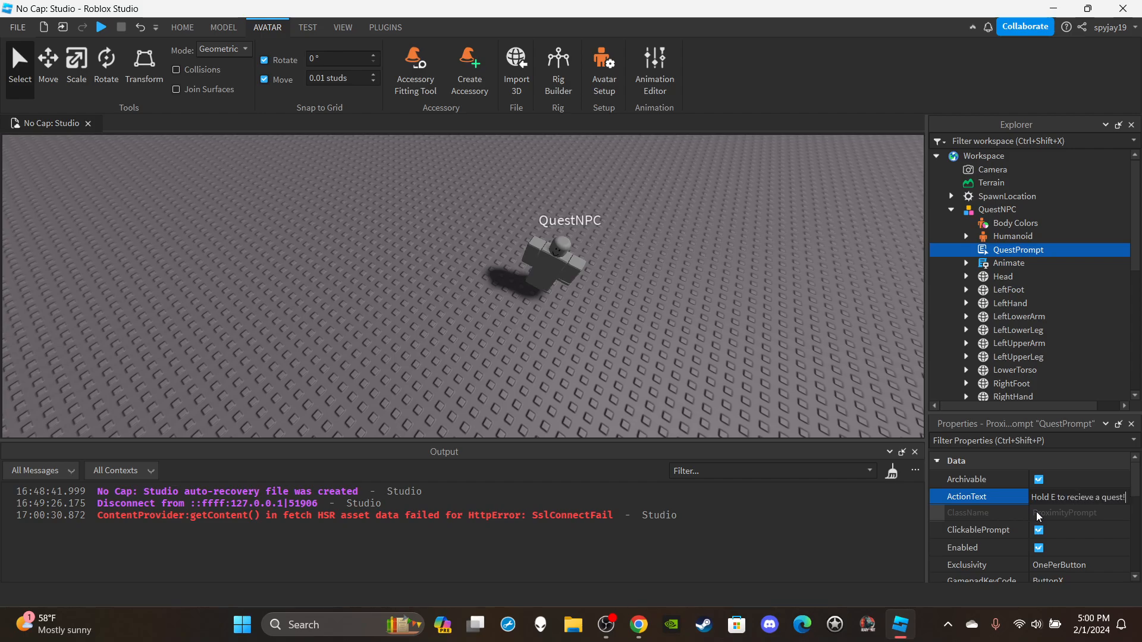
key("Return")
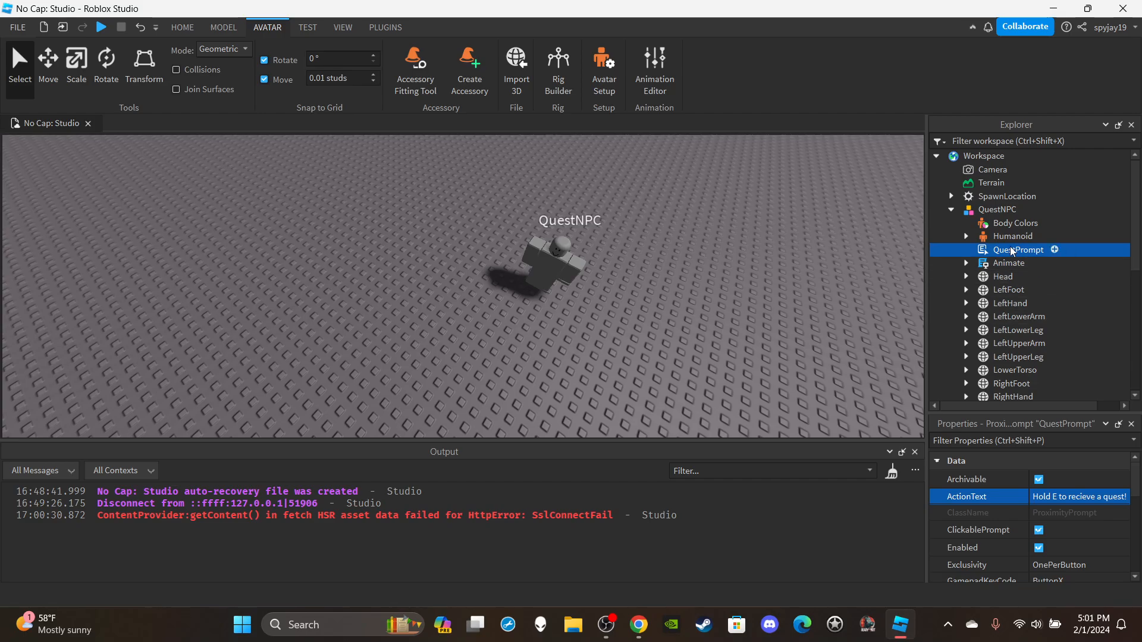
Move QuestNPC across the baseplate so that it stands close to the spawn location.
left_click(951, 210)
right_click_drag(535, 255, 542, 253)
scroll(542, 252, "down", 3)
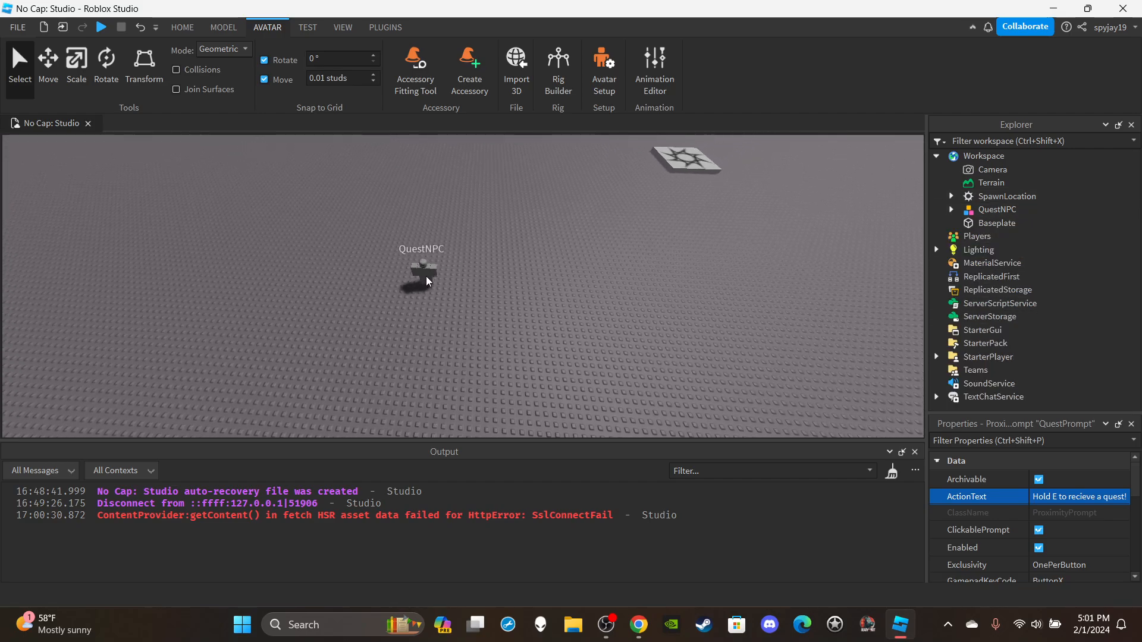
left_click_drag(424, 273, 591, 171)
key("f")
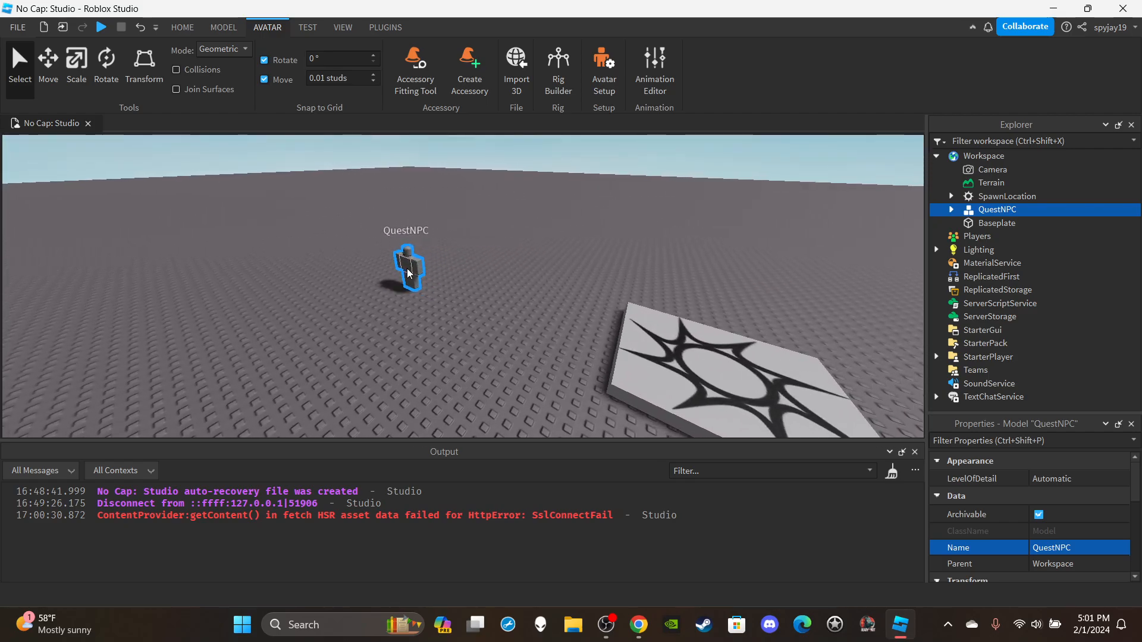
left_click_drag(420, 275, 461, 327)
left_click(528, 353)
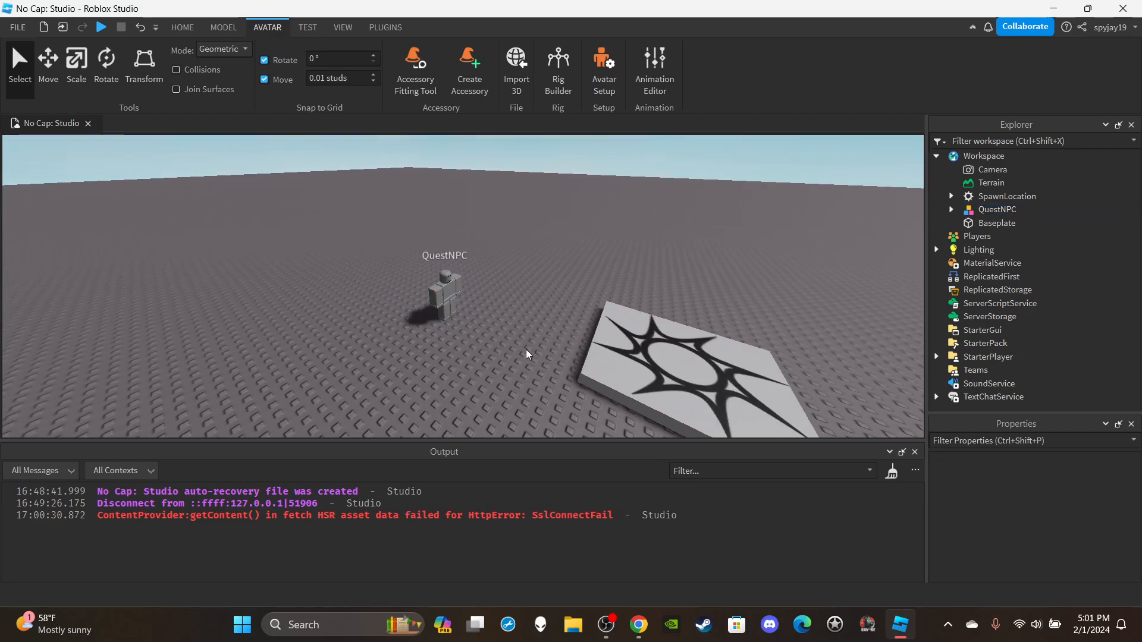
Duplicate QuestNPC in place and delete the QuestPrompt from the copy.
right_click_drag(528, 353, 533, 362)
scroll(477, 262, "up", 3)
left_click(481, 254)
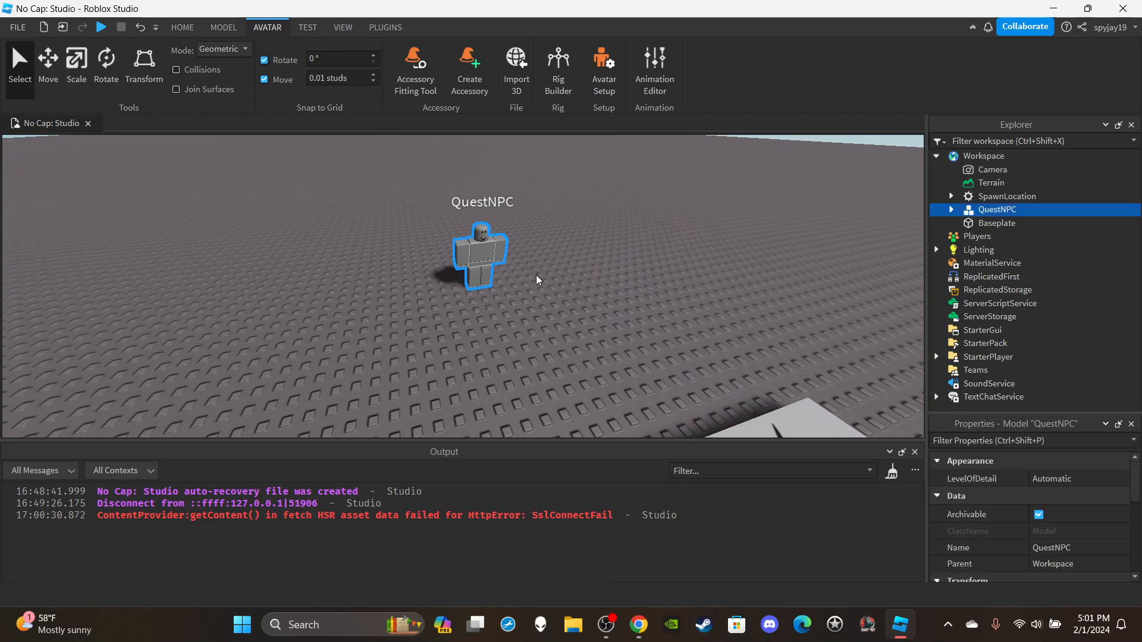
key("ctrl+d")
left_click(951, 223)
right_click(1003, 264)
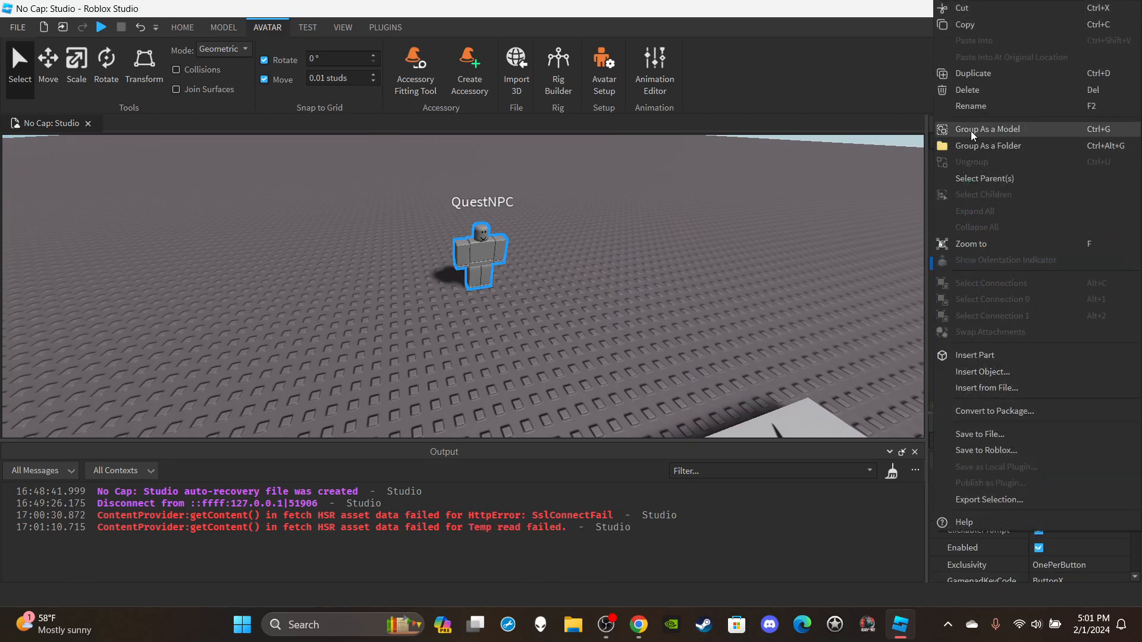
left_click(965, 92)
Rename the duplicated model without the prompt as EnemyNPC.
left_click(951, 223)
left_click(993, 226)
scroll(1029, 506, "down", 1)
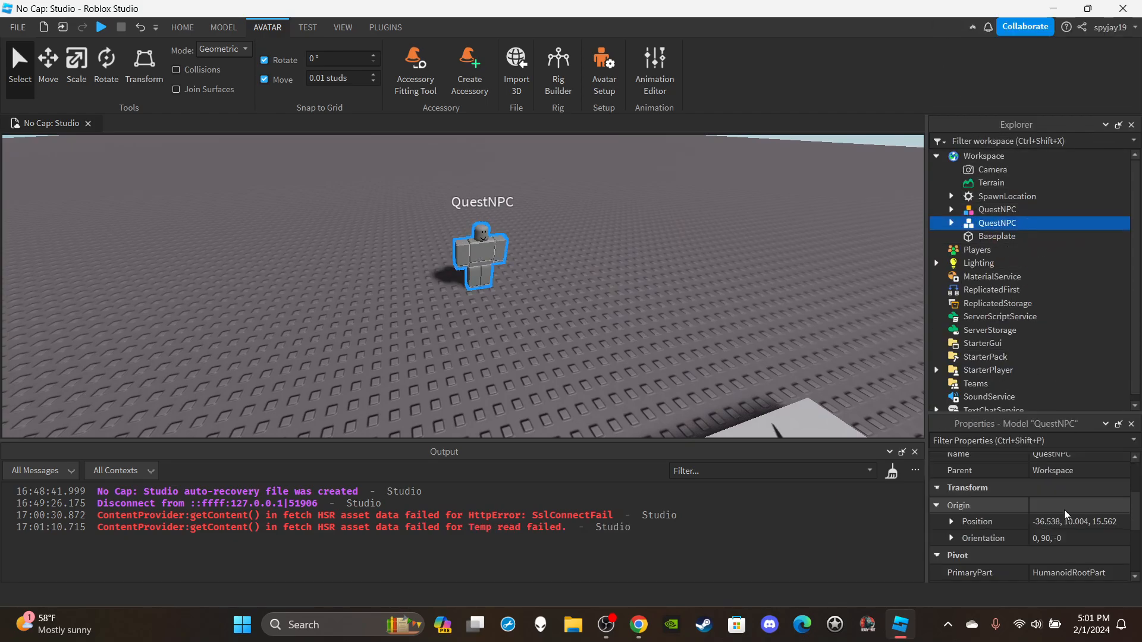
left_click(1059, 456)
type("EnemyNPC")
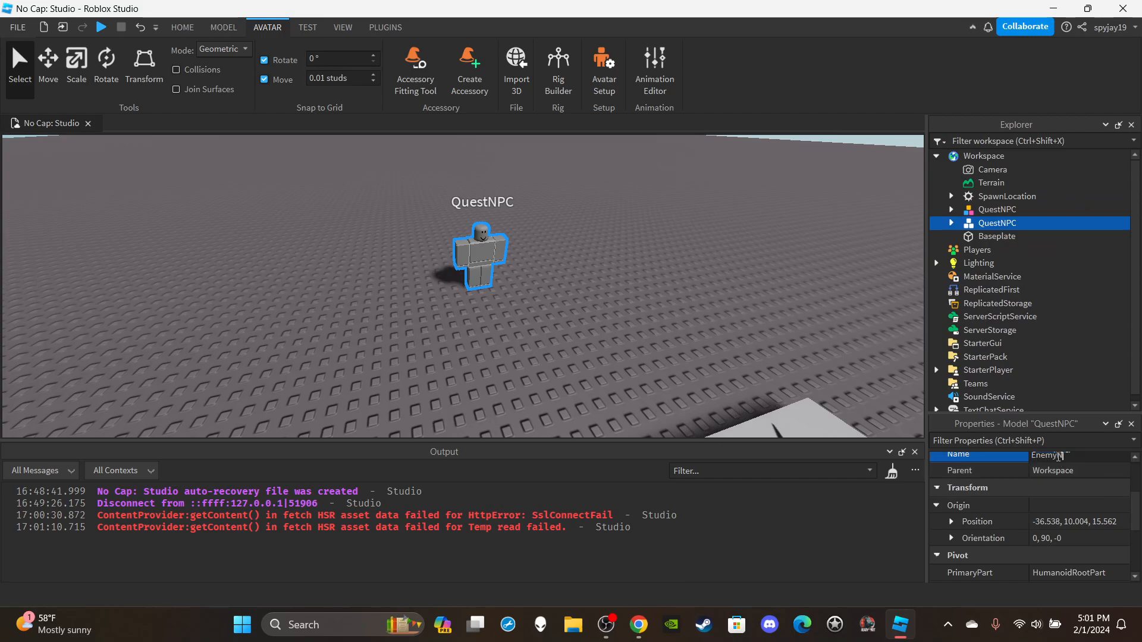
key("Return")
Move the EnemyNPC model from the Workspace into ServerStorage.
left_click_drag(999, 229, 990, 317)
left_click(595, 316)
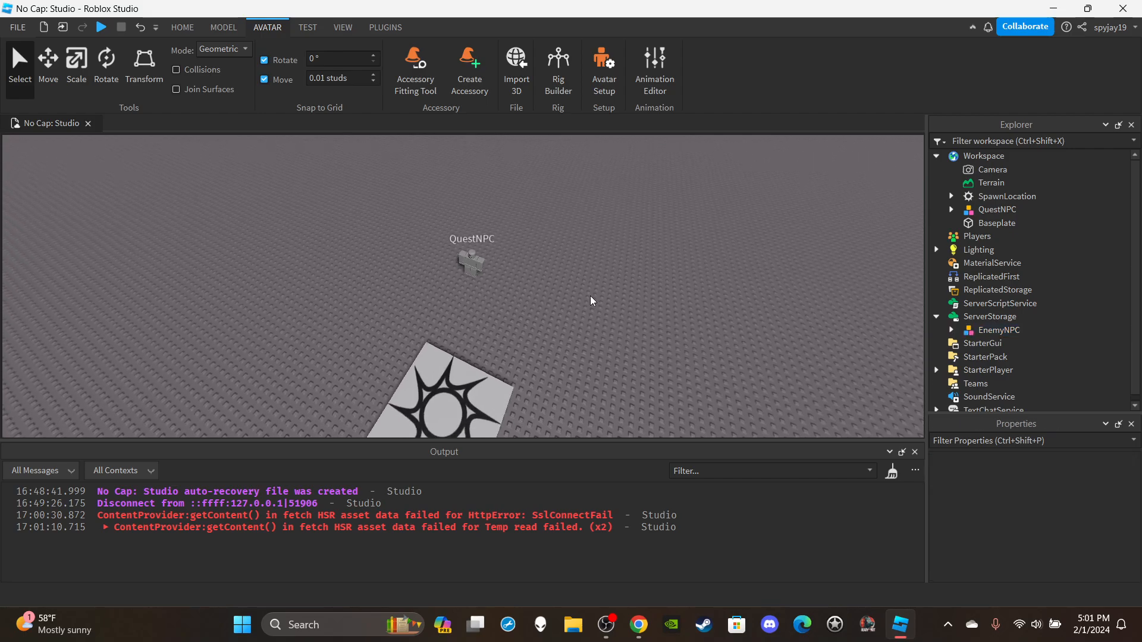
left_click(937, 317)
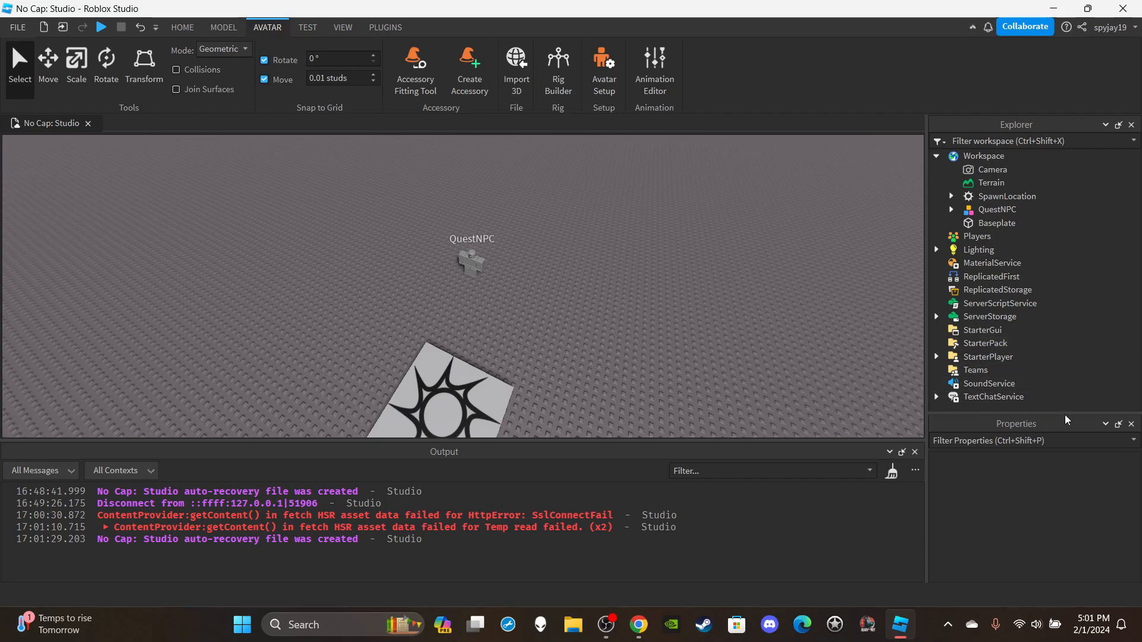
Clear the output log and add a ScreenGui to StarterGui.
left_click(891, 472)
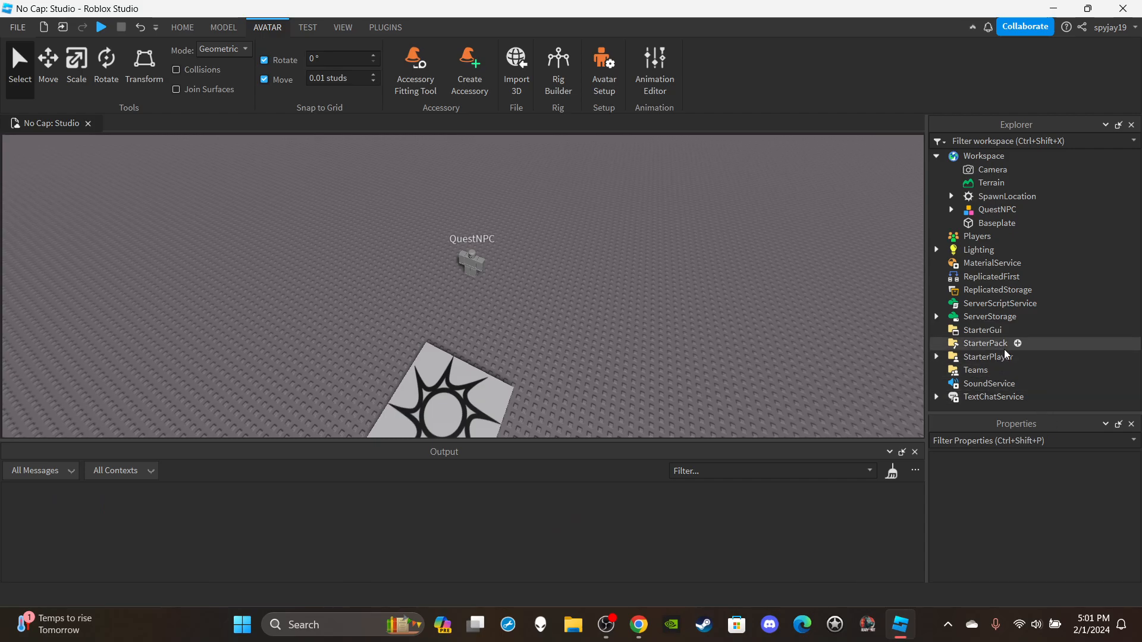
left_click(1012, 331)
left_click(988, 307)
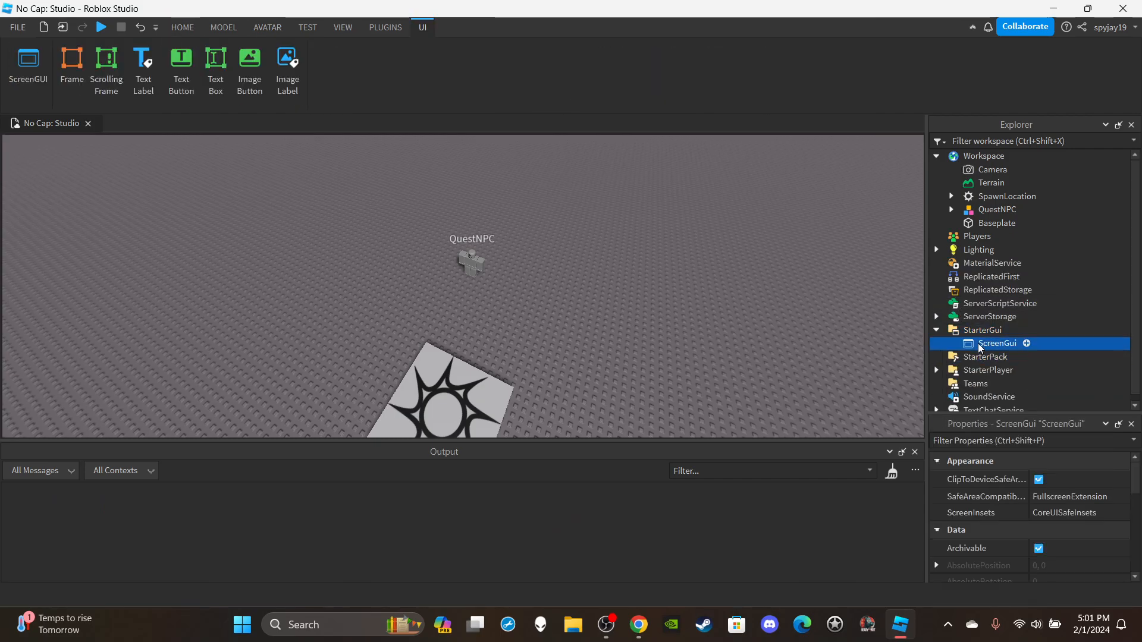
Rename the ScreenGui as QuestGUI and turn off its ResetOnSpawn property.
scroll(1076, 520, "down", 4)
left_click(1054, 495)
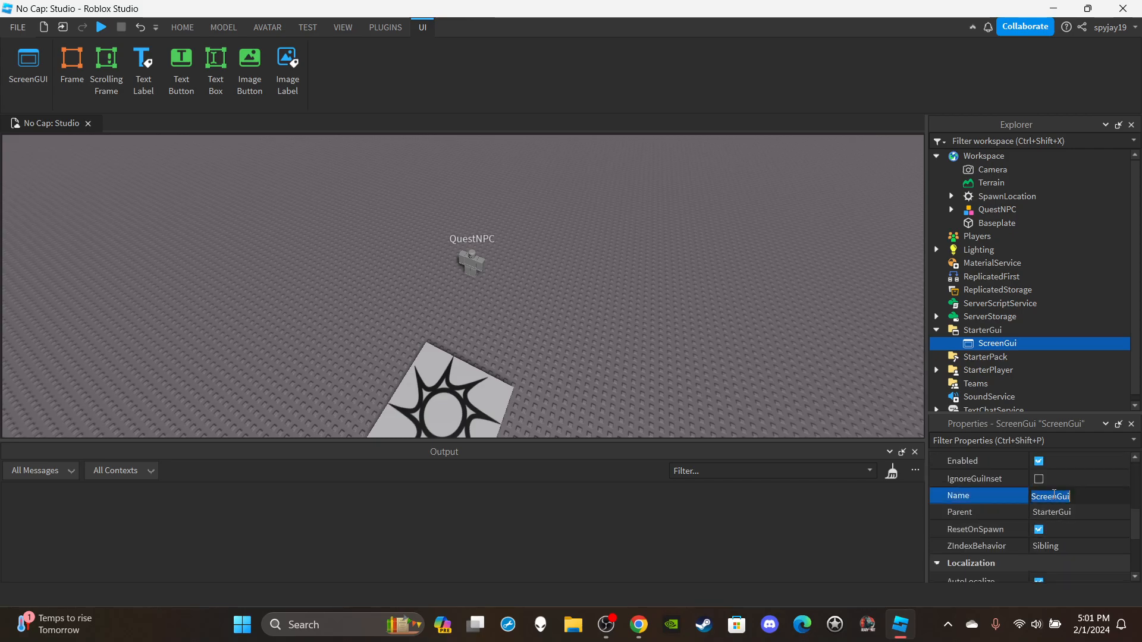
type("QuestGUI")
key("Return")
scroll(1054, 498, "down", 2)
left_click(1040, 483)
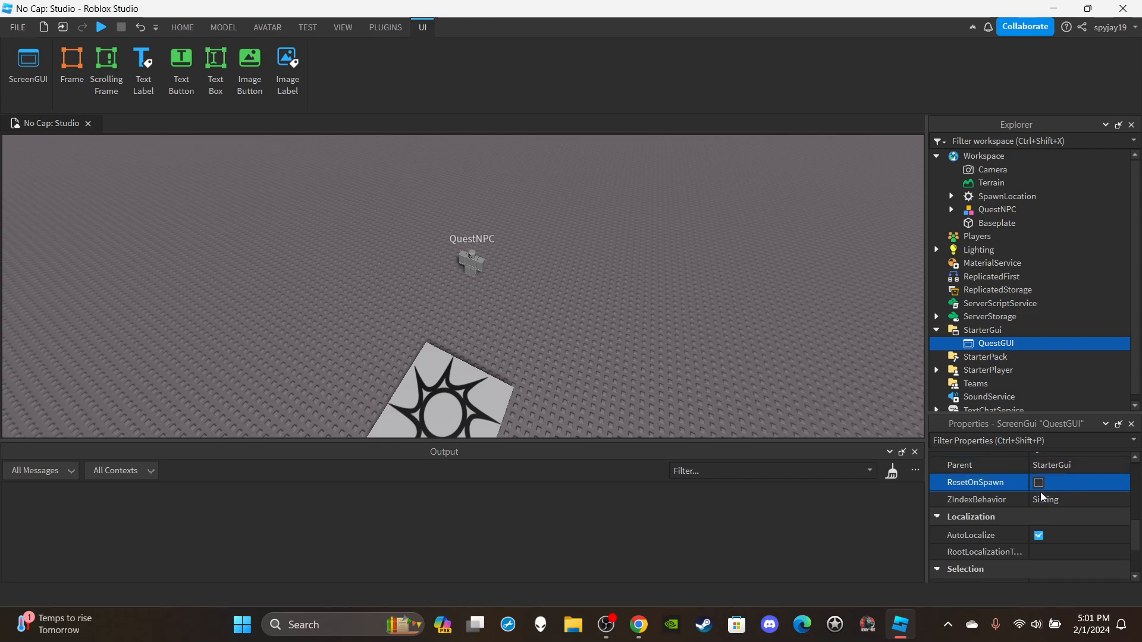
scroll(1042, 515, "up", 2)
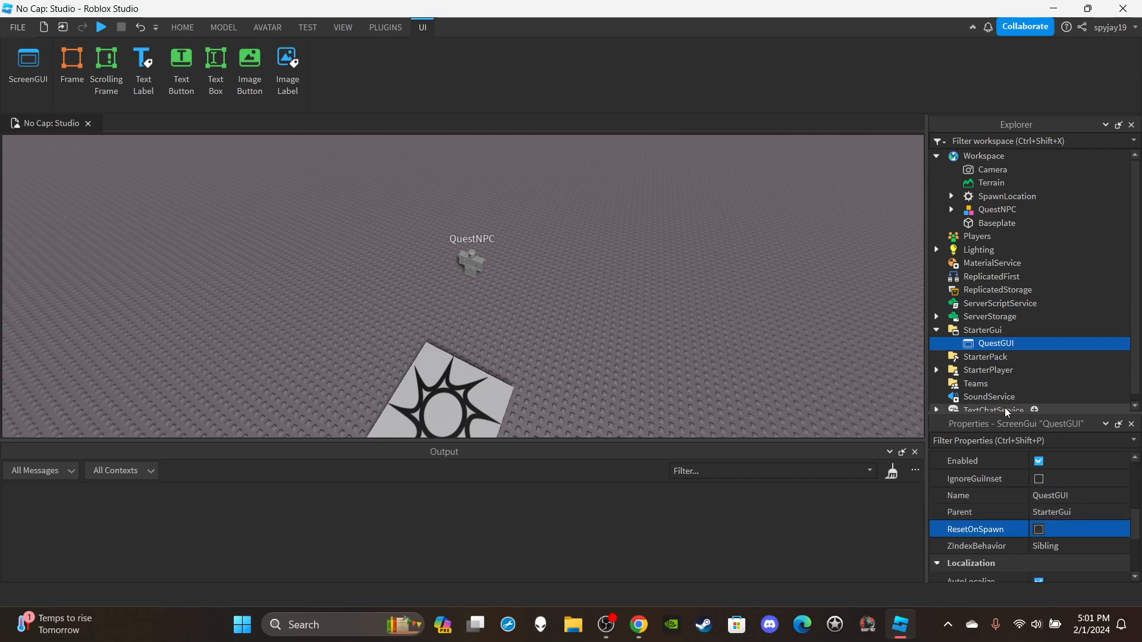
Add a Frame to QuestGUI and duplicate it.
left_click(1024, 344)
left_click(979, 310)
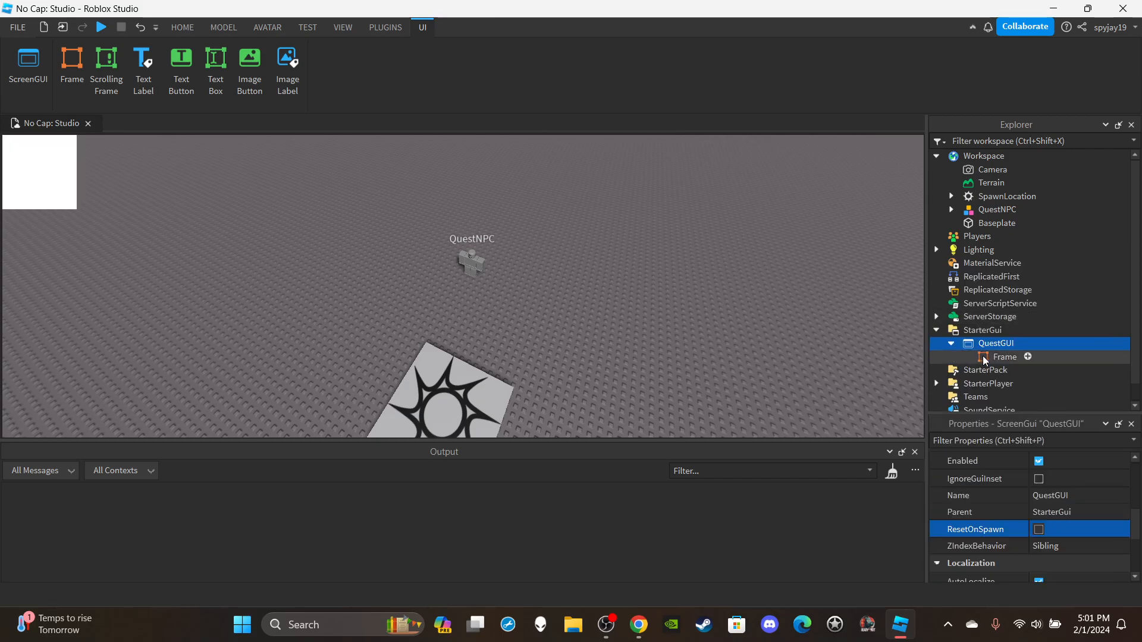
key("ctrl+d")
Rename one of the two frames as CurrentQuestFrame.
left_click(1057, 506)
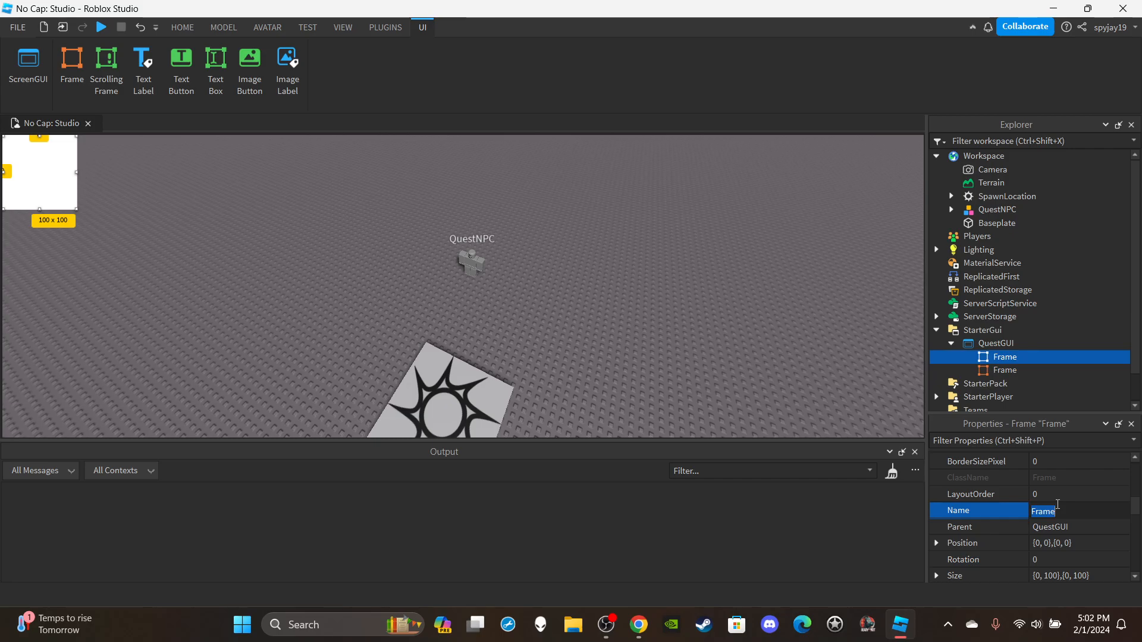
type("CurrentQuestFrame")
key("Return")
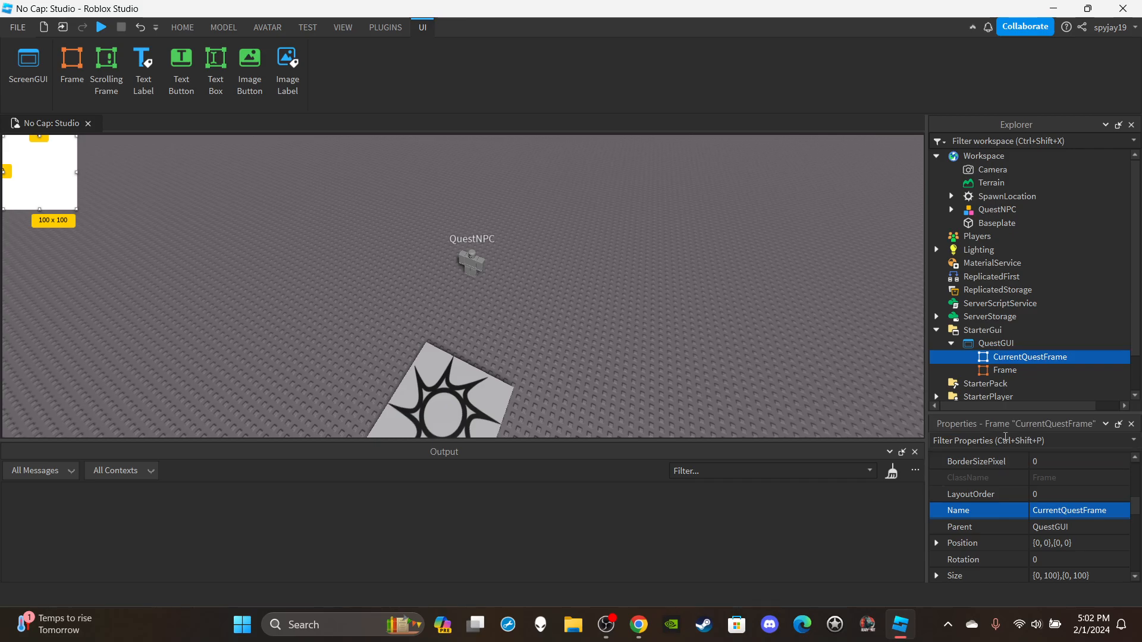
Move the unrenamed frame to about {0.554, 0},{0.528, 0} and CurrentQuestFrame to about {0.012, 0},{0.017, 0}.
left_click_drag(32, 185, 544, 339)
left_click(1011, 359)
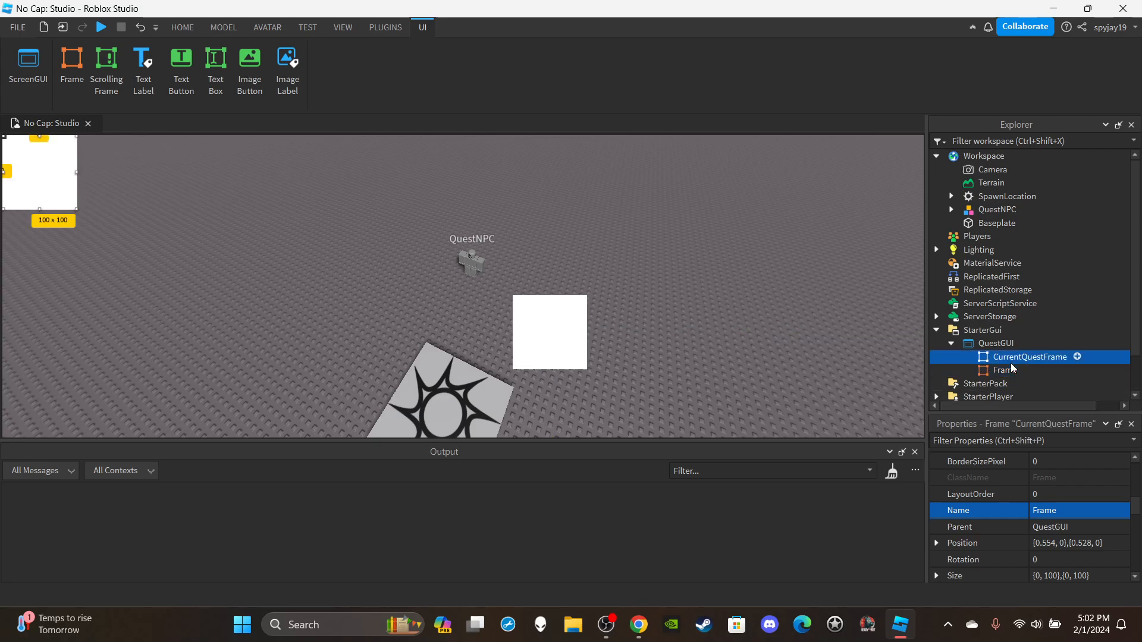
mouse_move(29, 184)
left_mouse_down()
mouse_move(53, 193)
mouse_move(40, 188)
left_mouse_up()
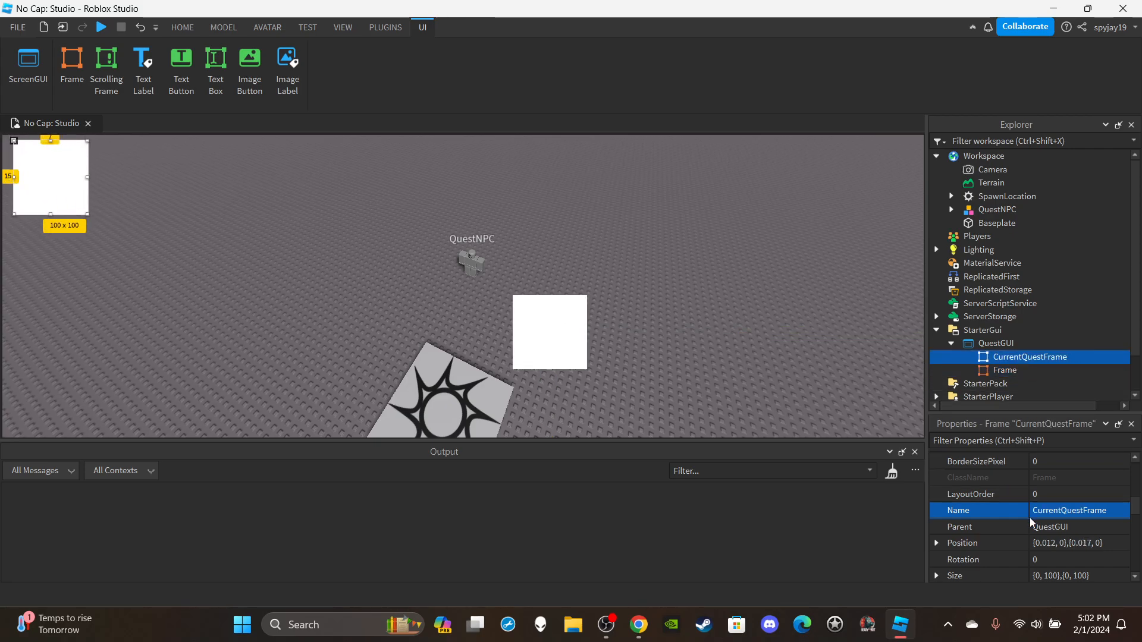
Set the width offset of CurrentQuestFrame to 300 pixels.
scroll(1038, 523, "down", 1)
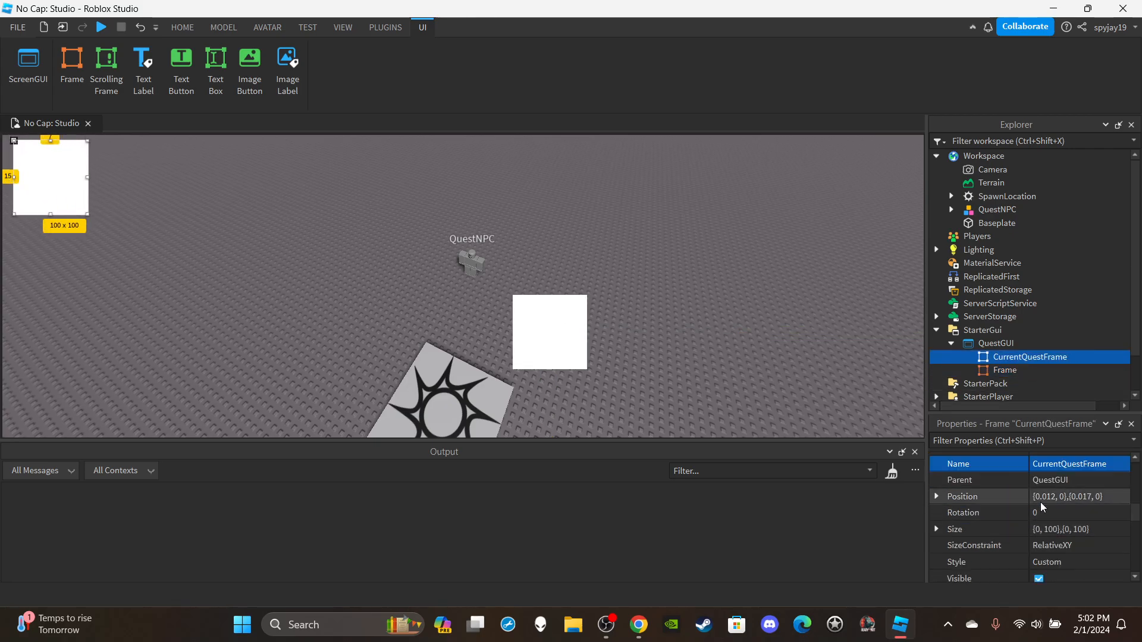
double_click(1048, 531)
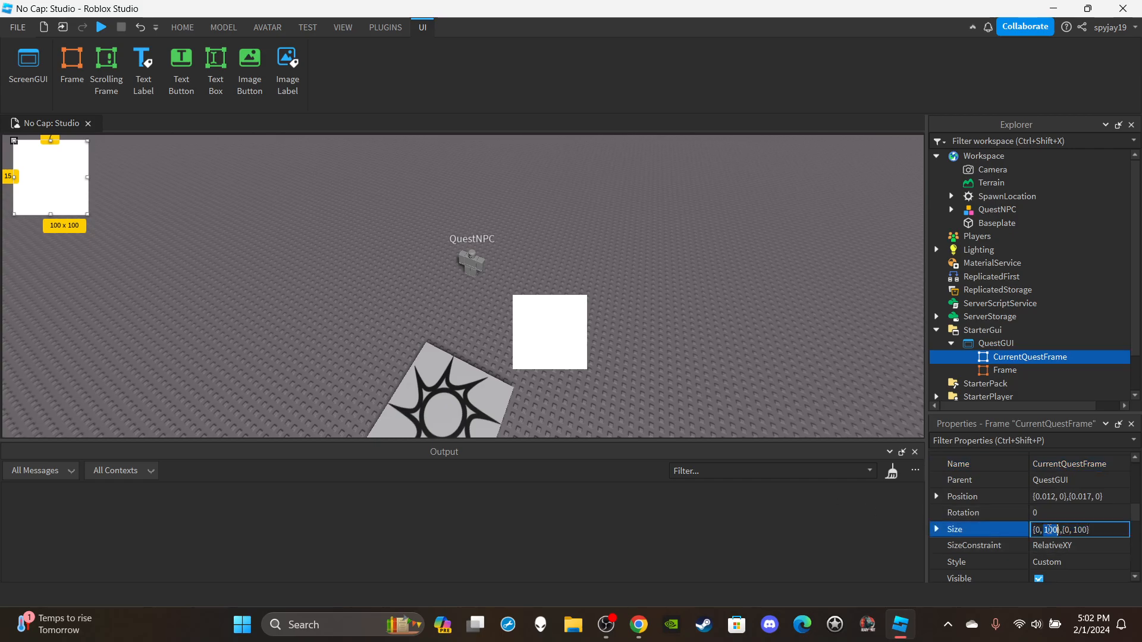
type("300")
key("Return")
Set CurrentQuestFrame's size offsets to 200 pixels wide and 50 pixels high.
double_click(1050, 534)
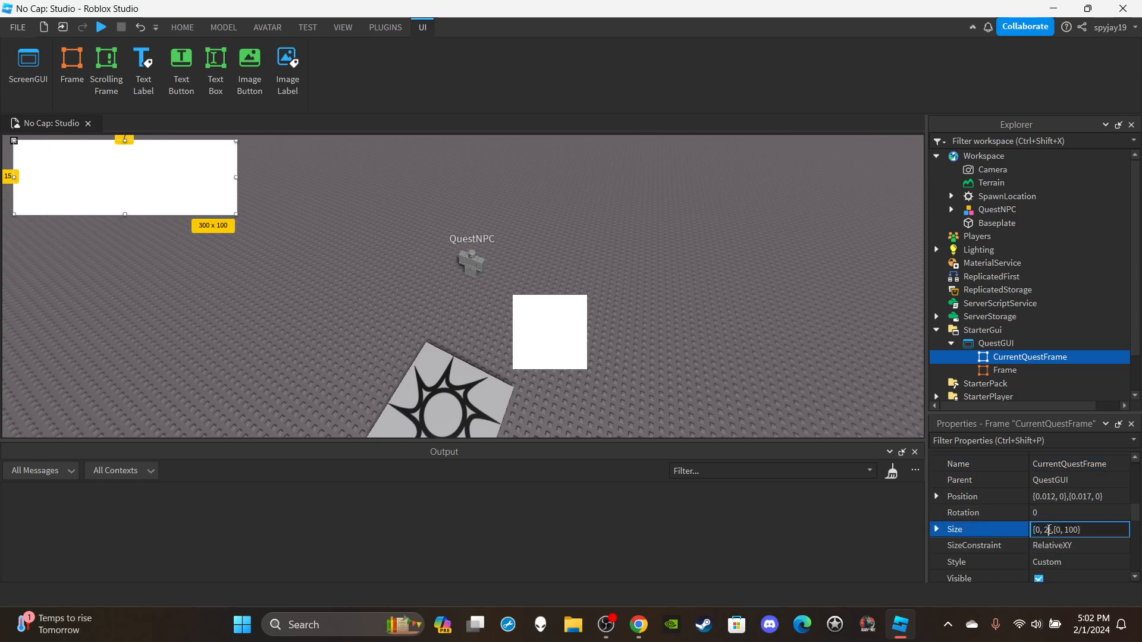
type("200")
key("Return")
double_click(1081, 530)
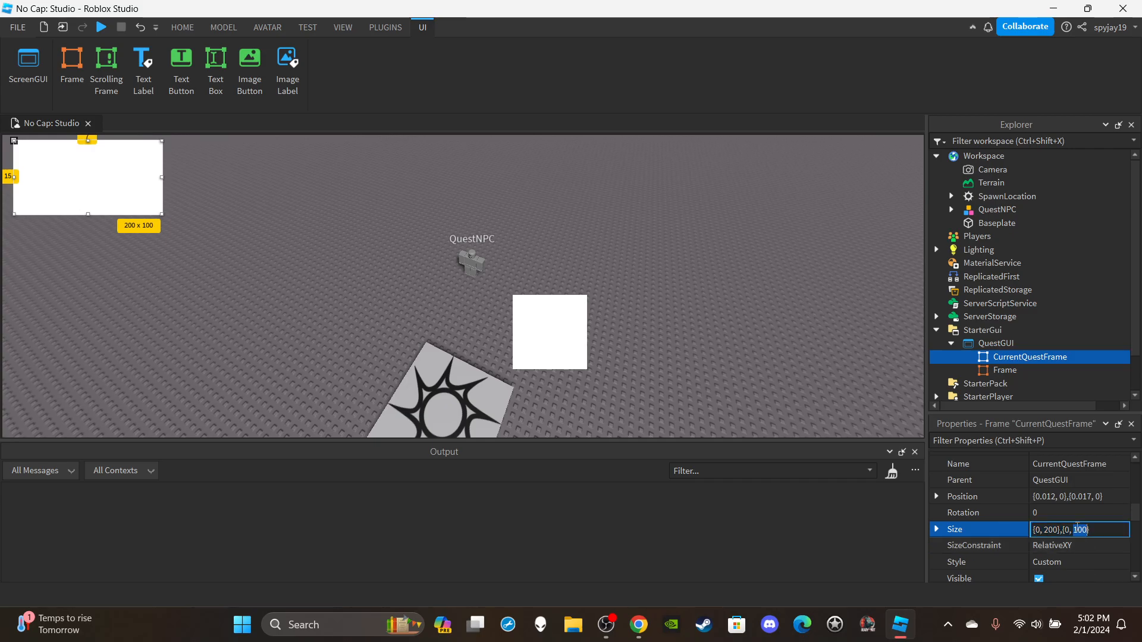
type("70")
key("Return")
double_click(1080, 529)
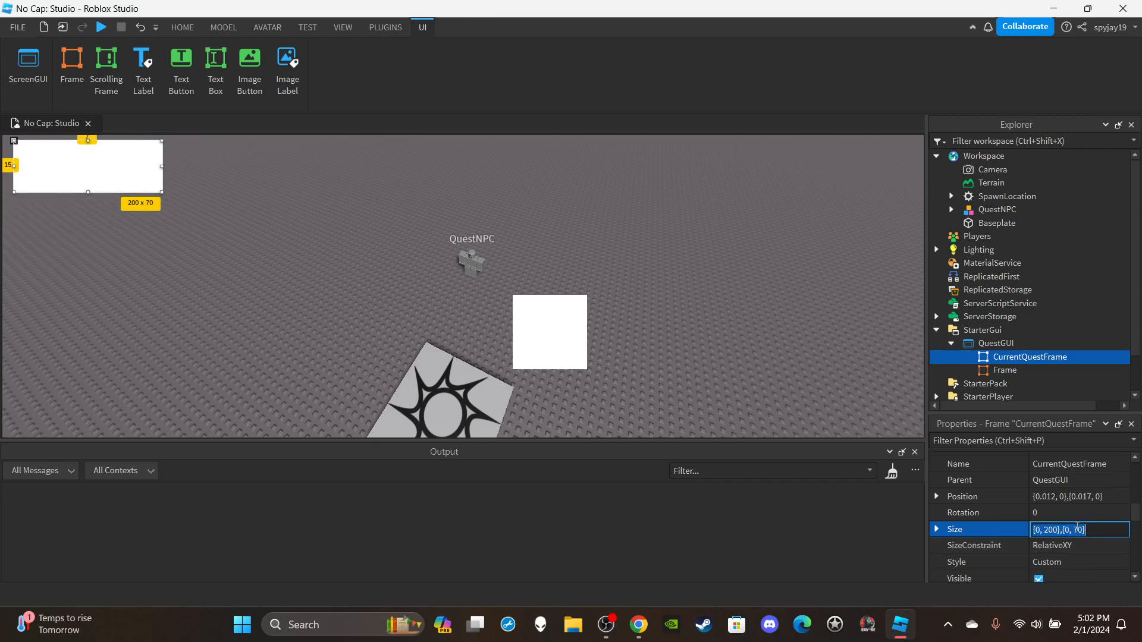
type("50")
key("Return")
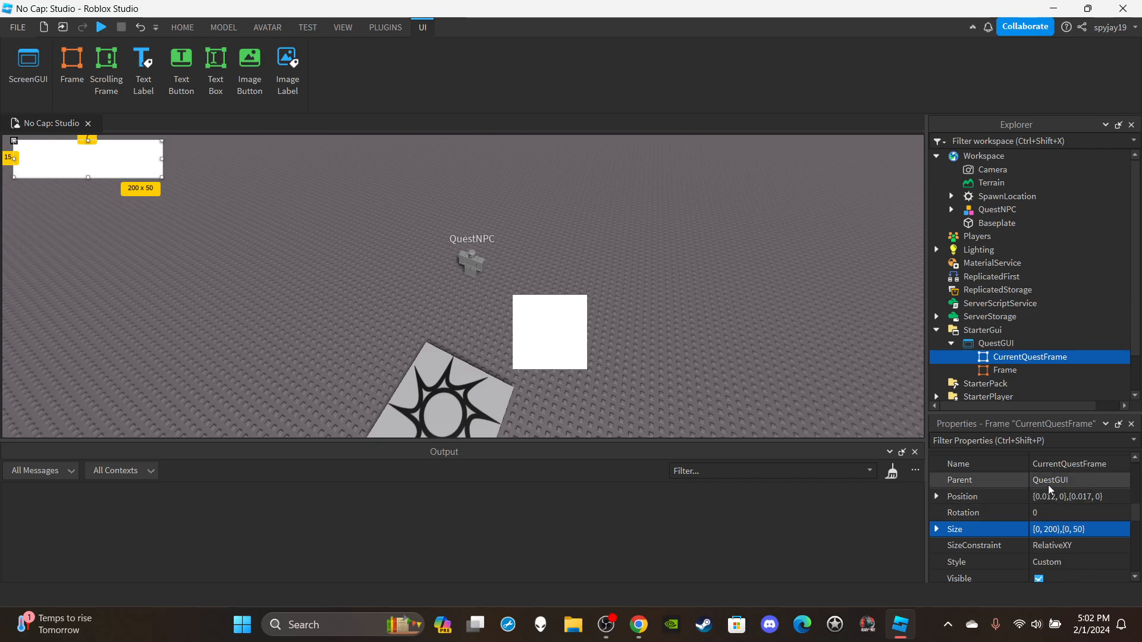
Add a TextLabel inside CurrentQuestFrame.
left_click(1076, 358)
left_click(965, 54)
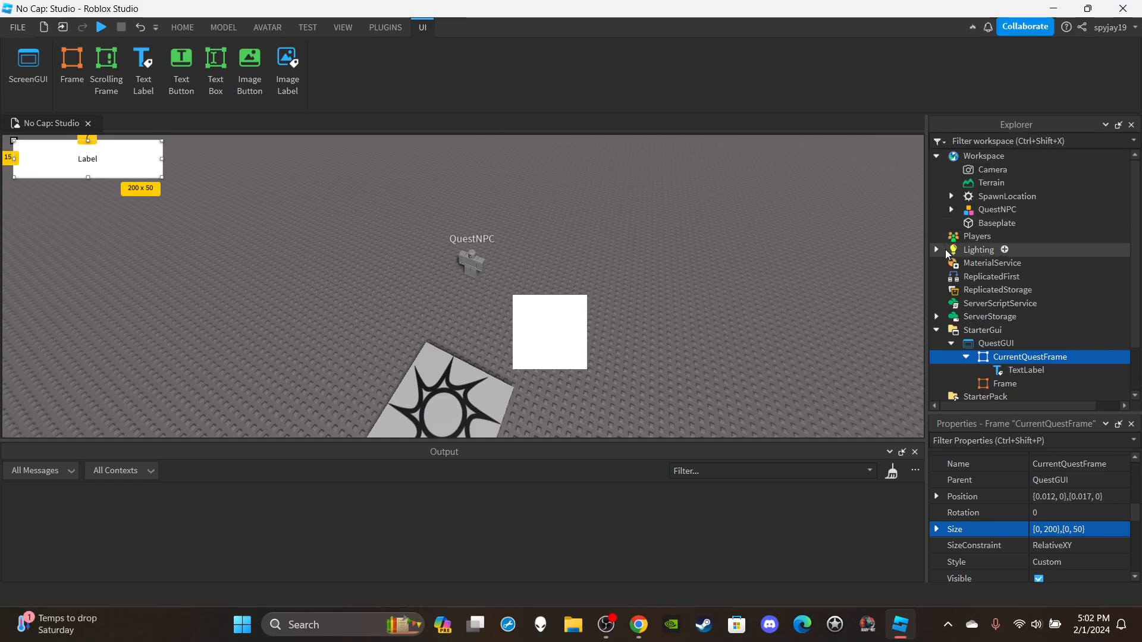
key("F2")
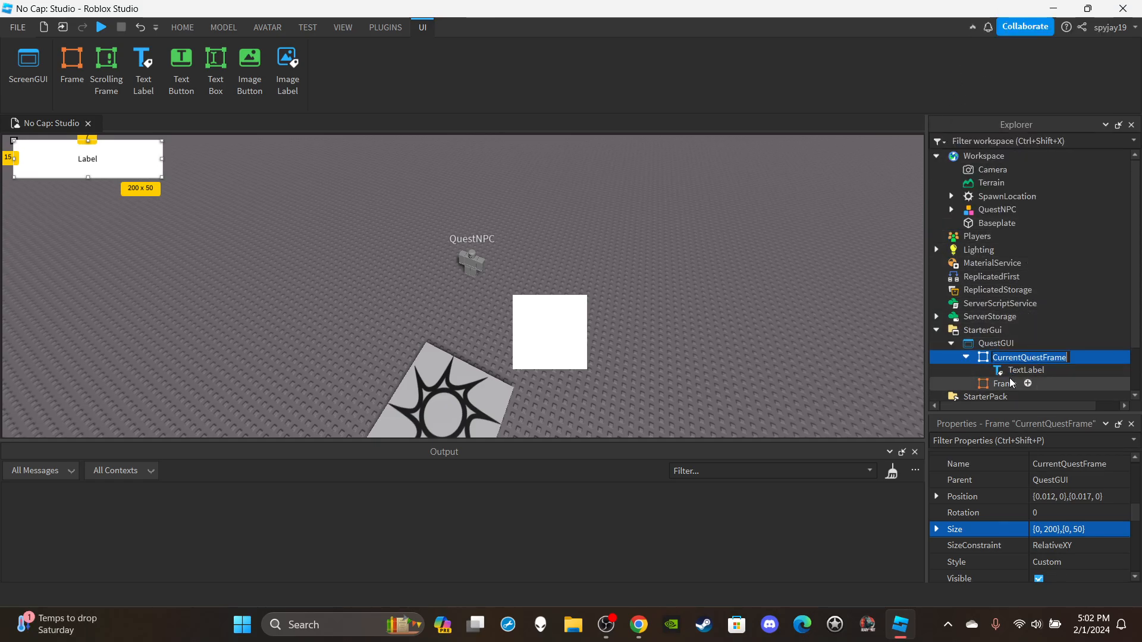
Set BackgroundTransparency to 1 on both CurrentQuestFrame and its TextLabel.
scroll(1027, 546, "up", 5)
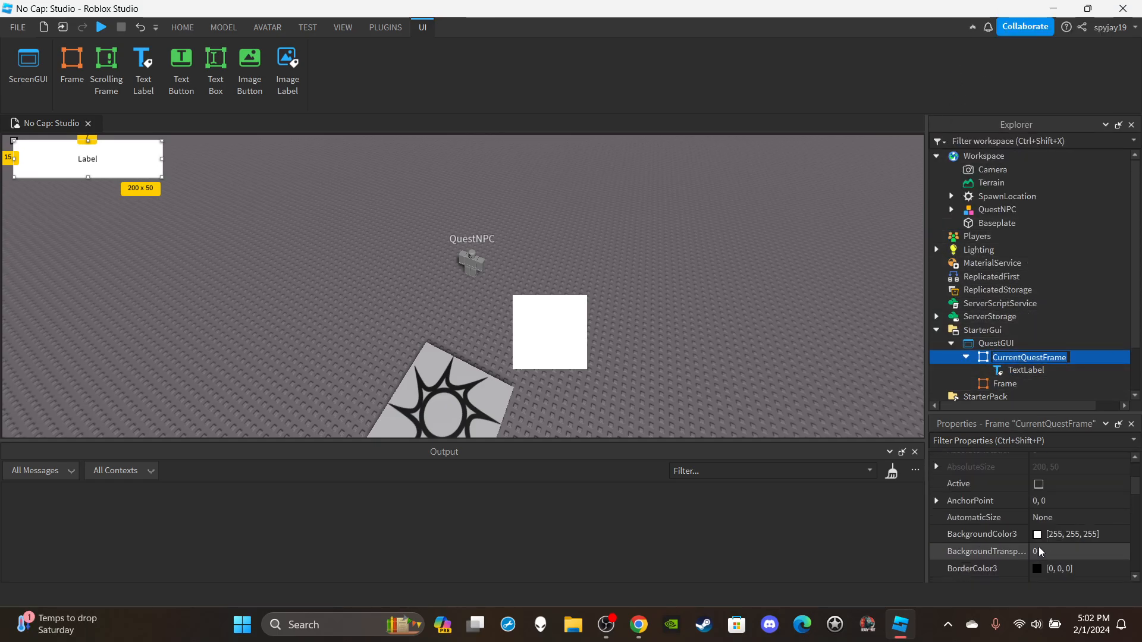
scroll(1041, 544, "up", 5)
scroll(1043, 536, "down", 5)
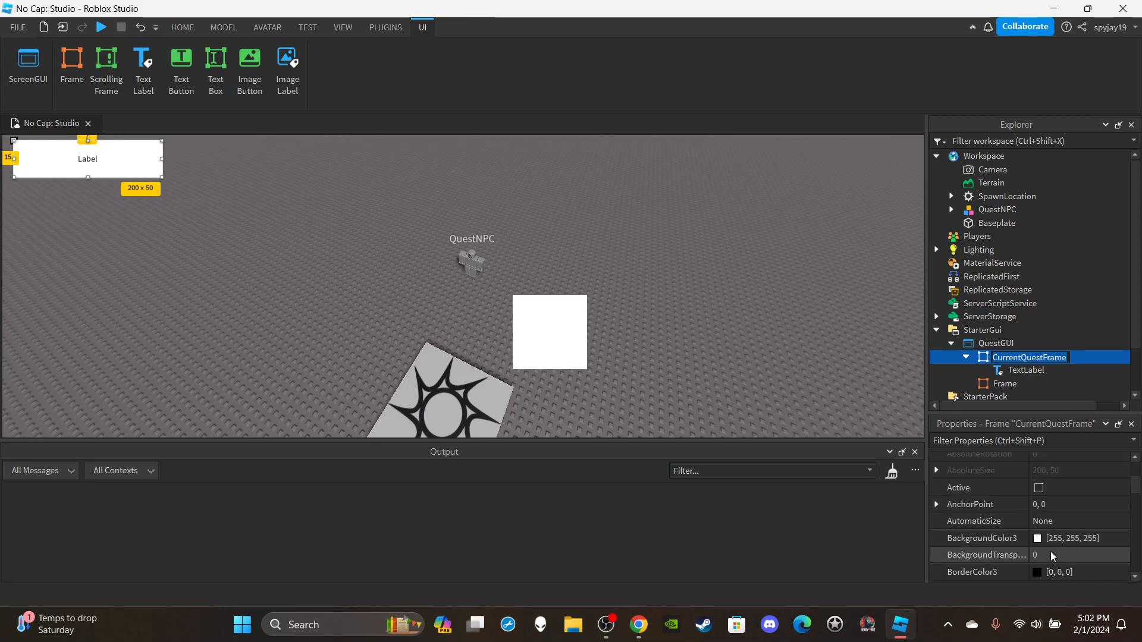
left_click(1052, 556)
type("1")
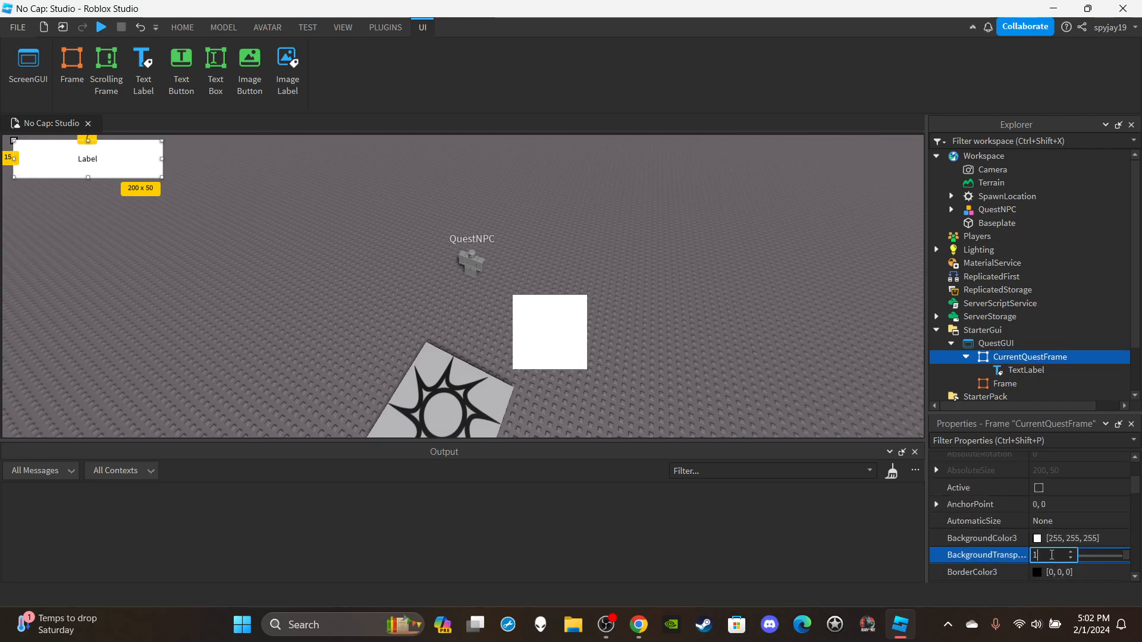
key("Return")
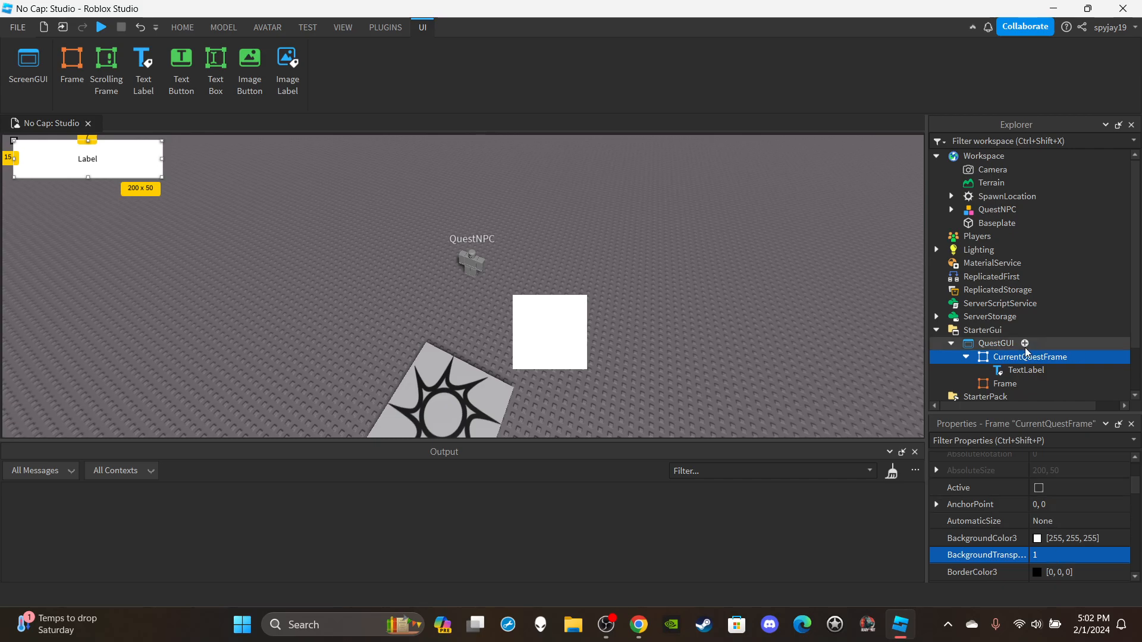
left_click(1026, 370)
left_click(1060, 554)
type("1")
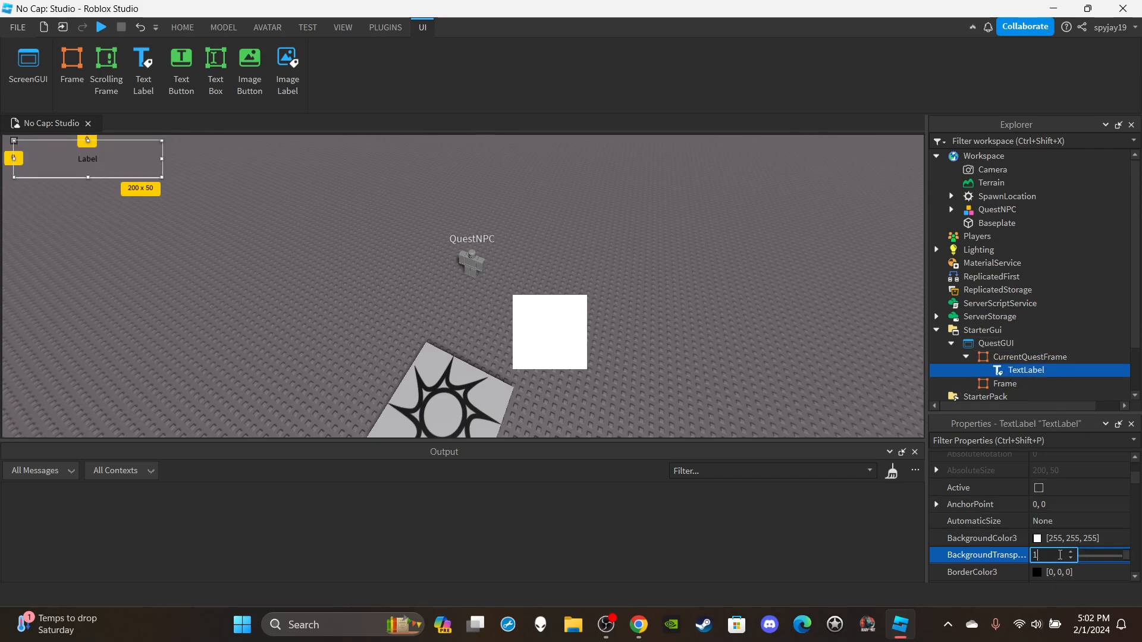
key("Return")
Rename the TextLabel in CurrentQuestFrame as CurrentQuestTextLabel.
scroll(1019, 494, "up", 3)
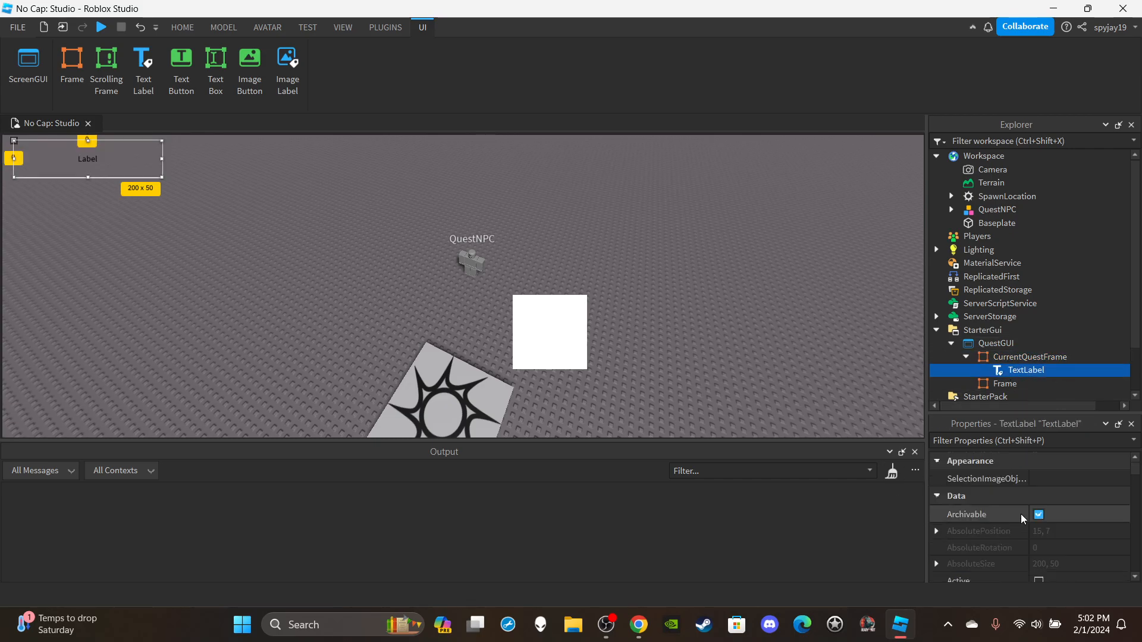
scroll(1021, 514, "down", 3)
left_click(1047, 514)
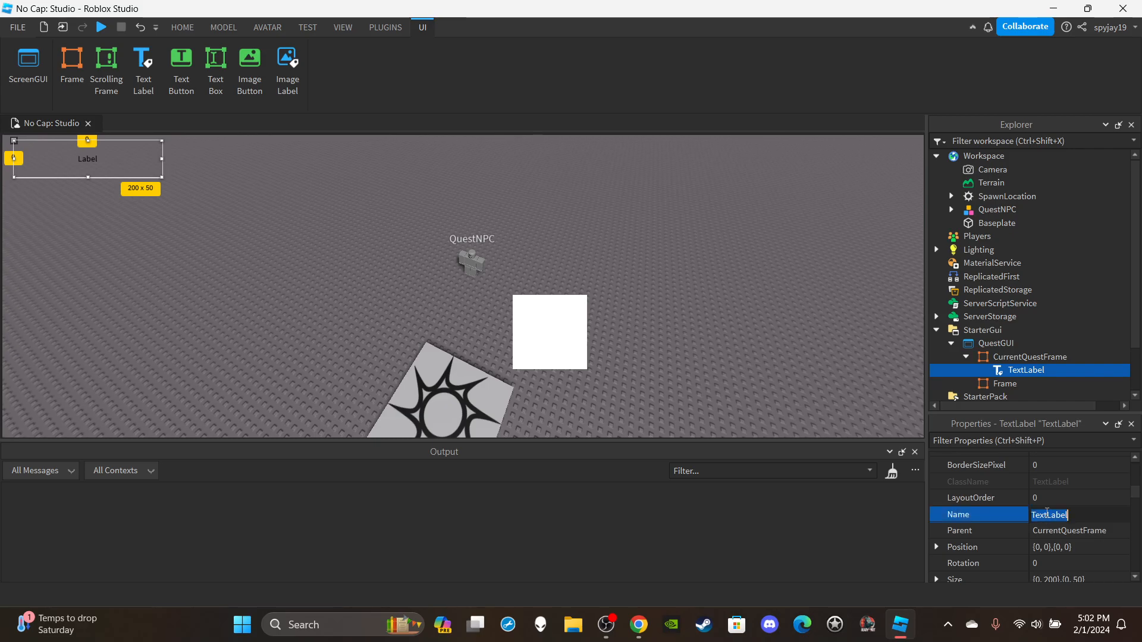
type("CurrentQuestTextLabel")
key("Return")
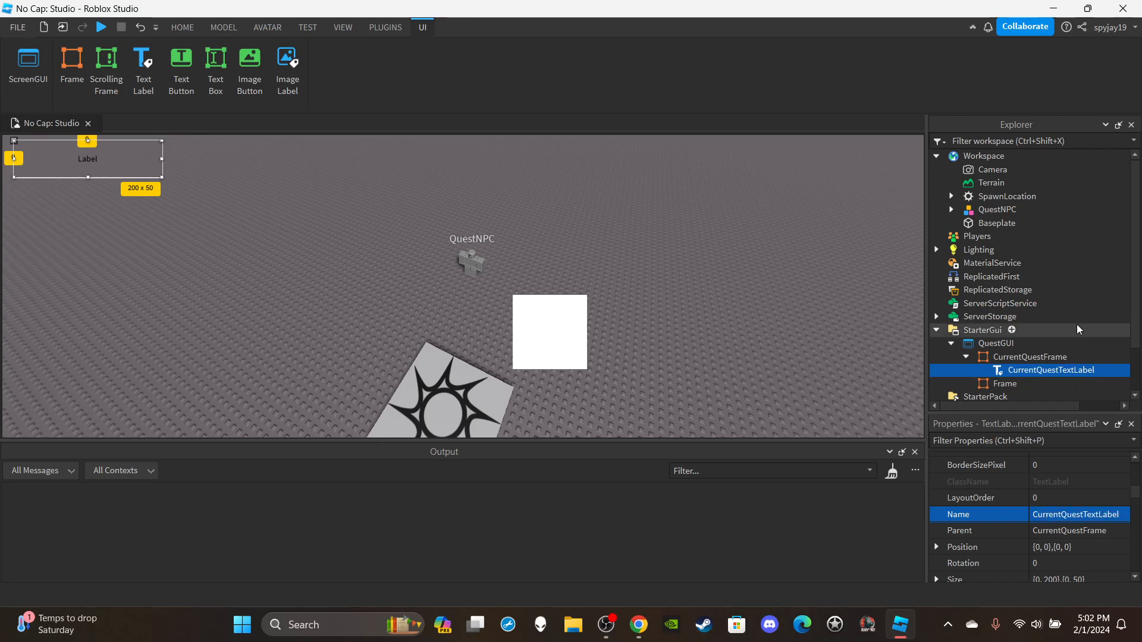
Rename the other frame in QuestGUI as QuestFrame.
scroll(1044, 324, "down", 1)
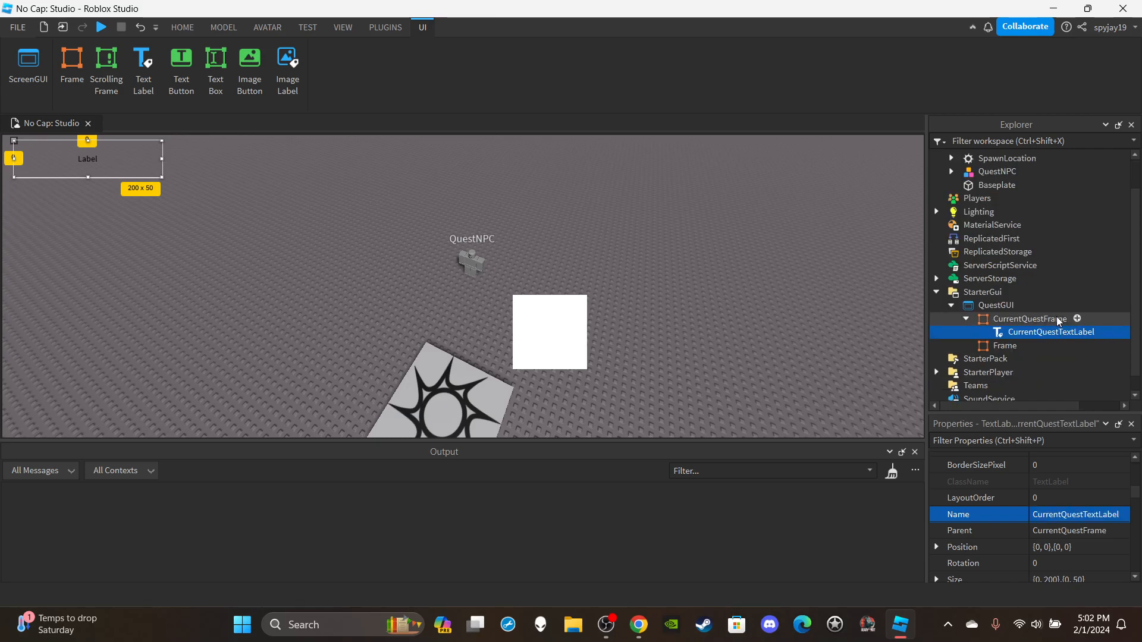
left_click(1004, 345)
left_click(1077, 515)
type("QuestFrame")
key("Return")
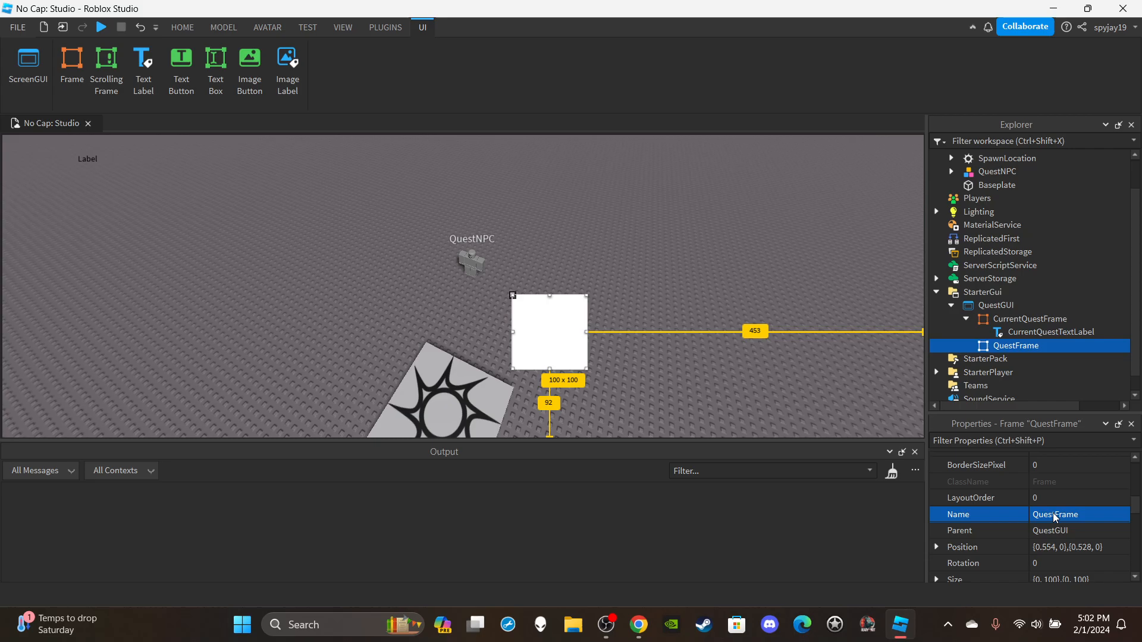
Make CurrentQuestTextLabel's font bold and enable its RichText and TextScaled properties.
left_click(1051, 332)
scroll(1037, 494, "down", 4)
scroll(1038, 493, "down", 8)
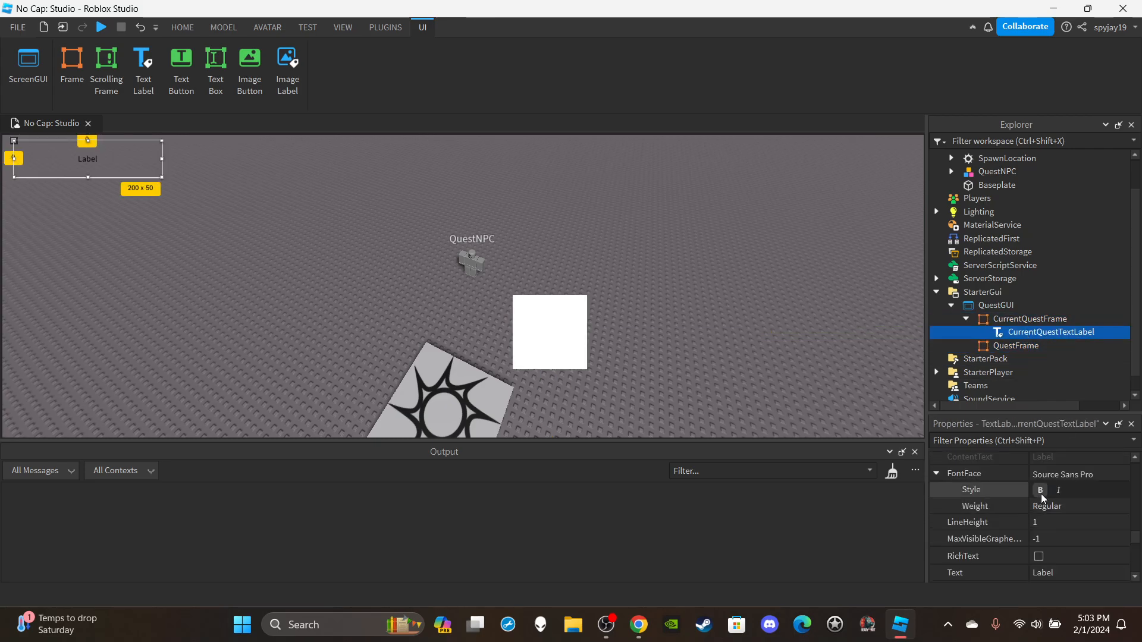
left_click(1040, 462)
left_click(1039, 565)
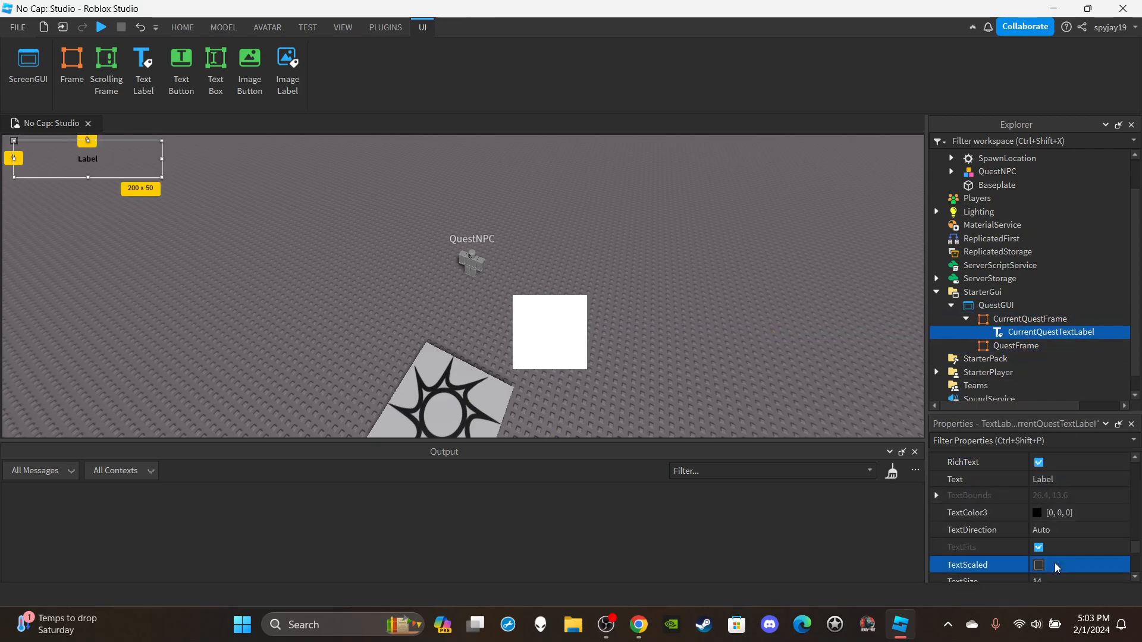
Color CurrentQuestTextLabel's text yellow (255, 255, 0) and set its TextStrokeTransparency to 0.
left_click(1038, 514)
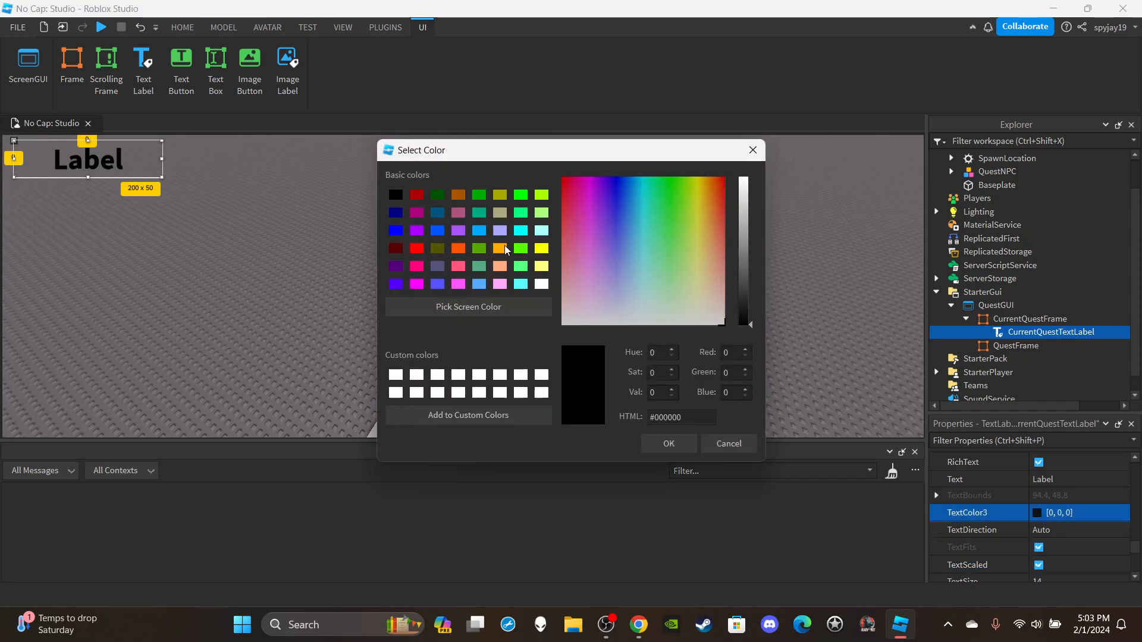
left_click(541, 248)
left_click(675, 443)
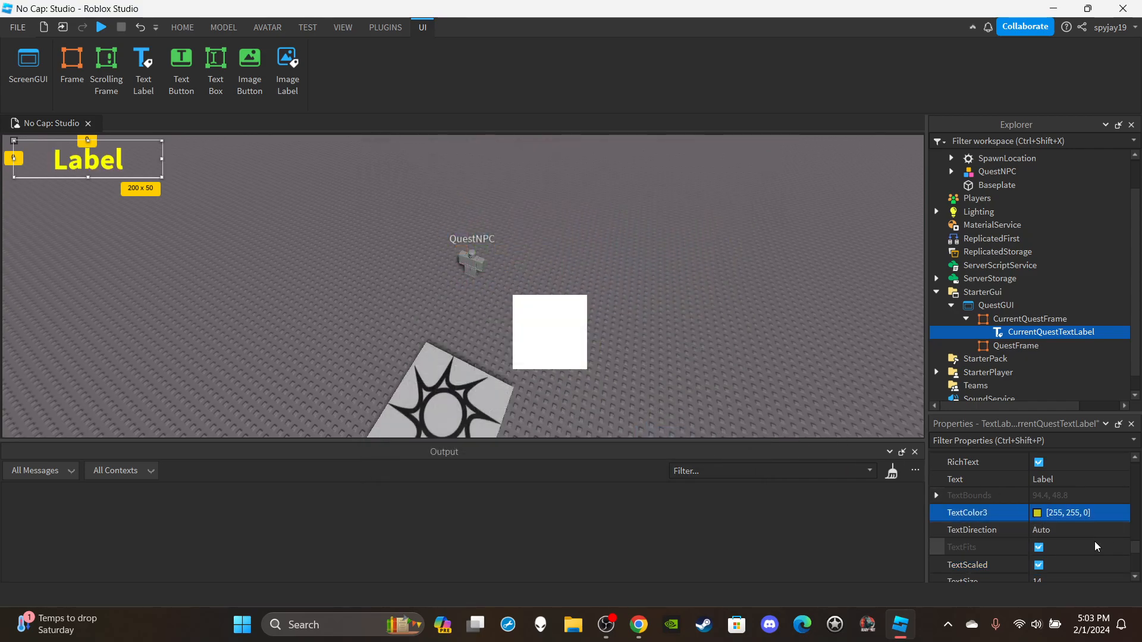
scroll(1038, 535, "down", 3)
left_click(1050, 571)
type("0")
key("Return")
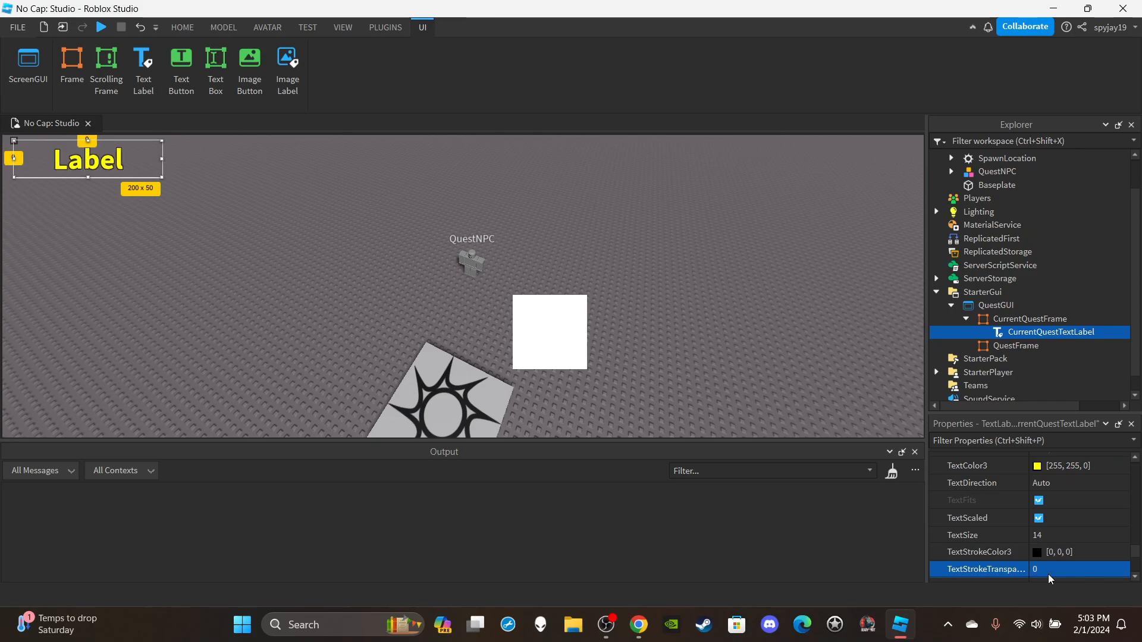
Clear the text of CurrentQuestTextLabel so the label is empty.
scroll(1049, 535, "up", 2)
left_click(1045, 480)
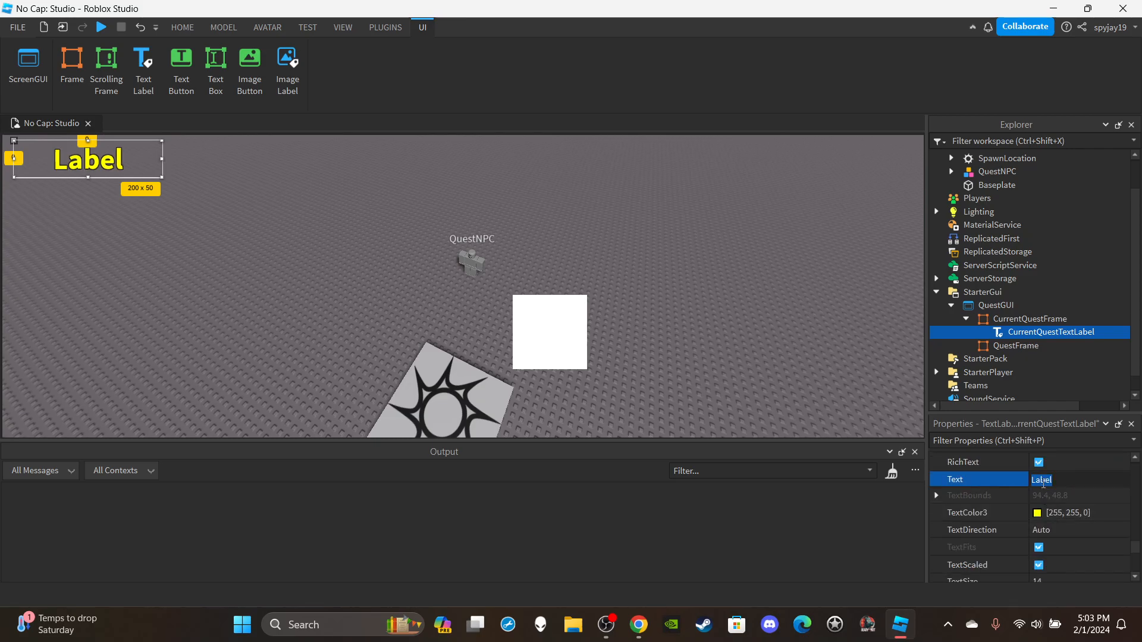
key("BackSpace")
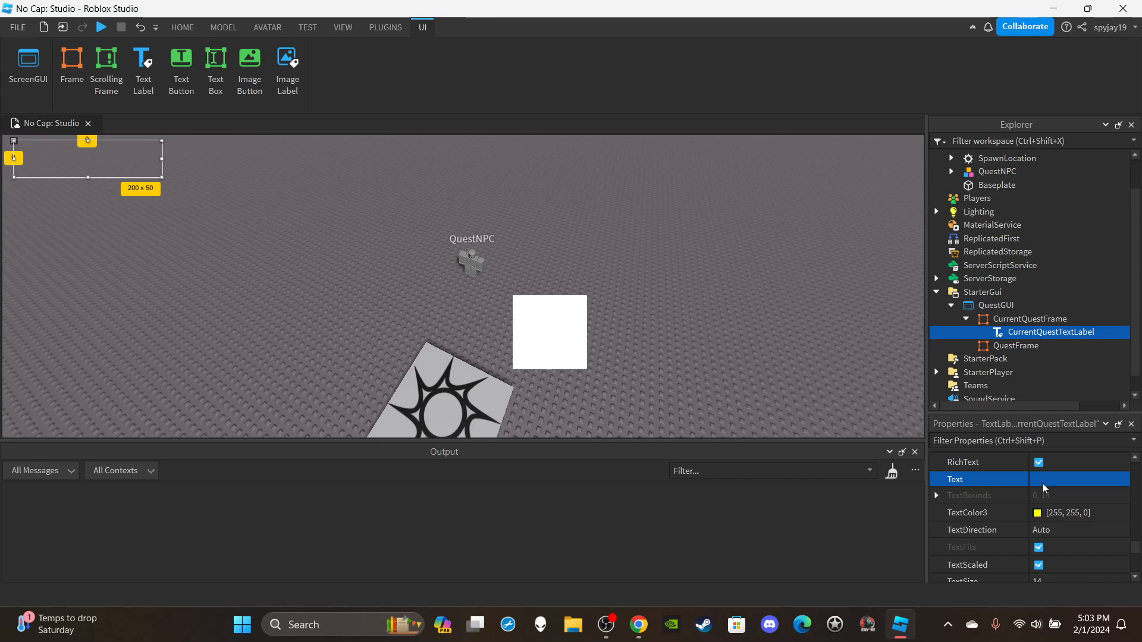
Collapse CurrentQuestFrame in the hierarchy, select QuestFrame and look through its properties.
left_click(967, 319)
left_click(1016, 332)
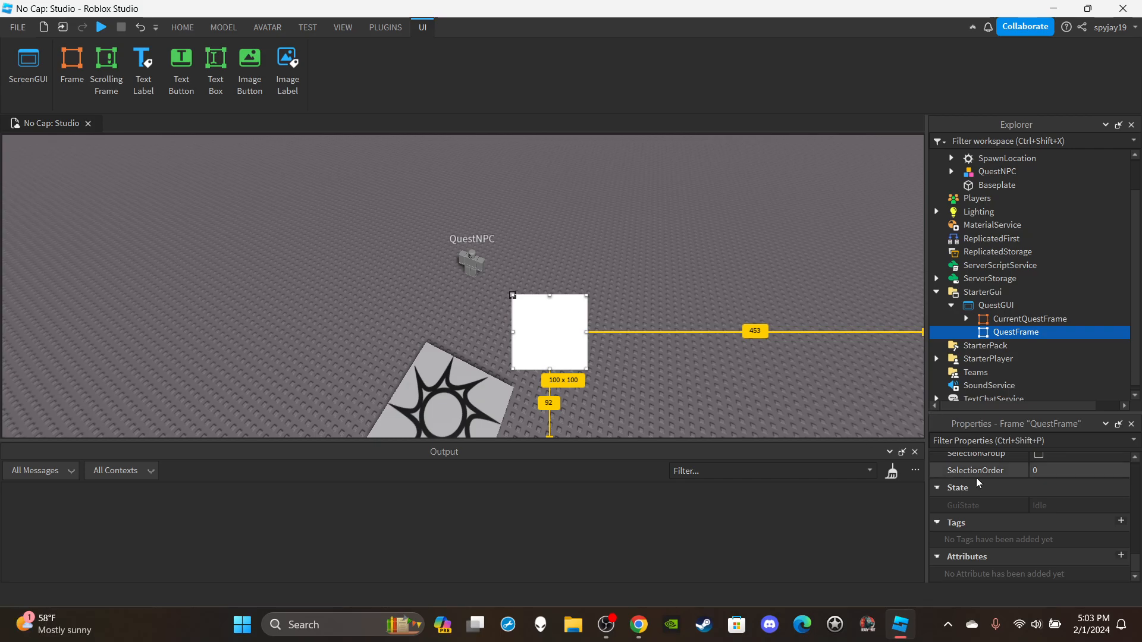
scroll(1030, 531, "up", 5)
scroll(1032, 531, "up", 4)
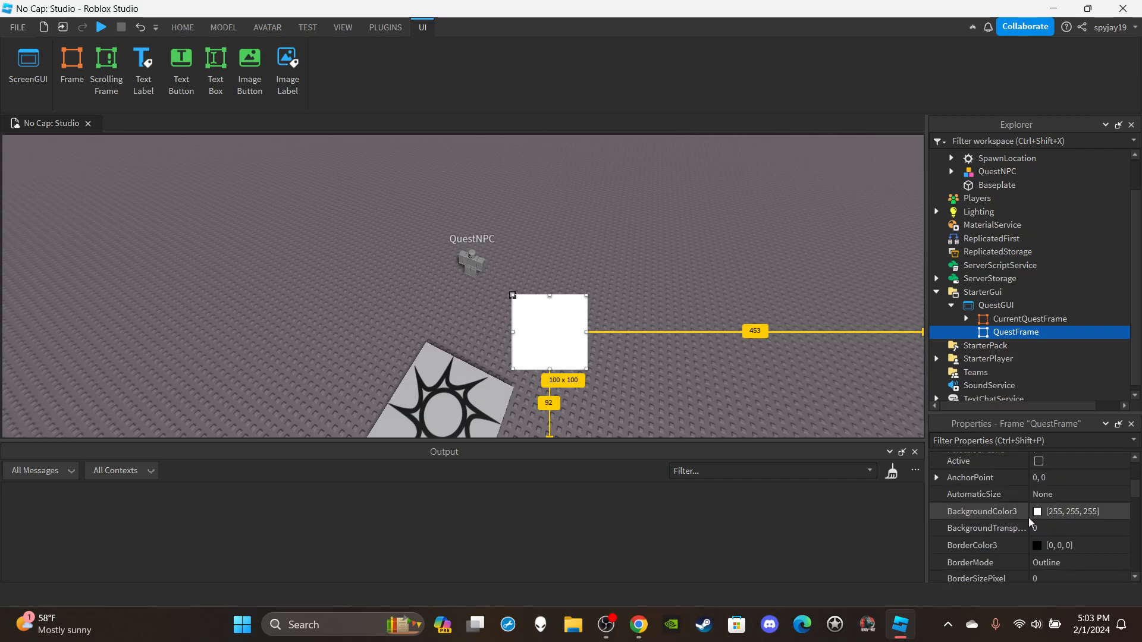
scroll(1041, 535, "down", 6)
left_click(1039, 509)
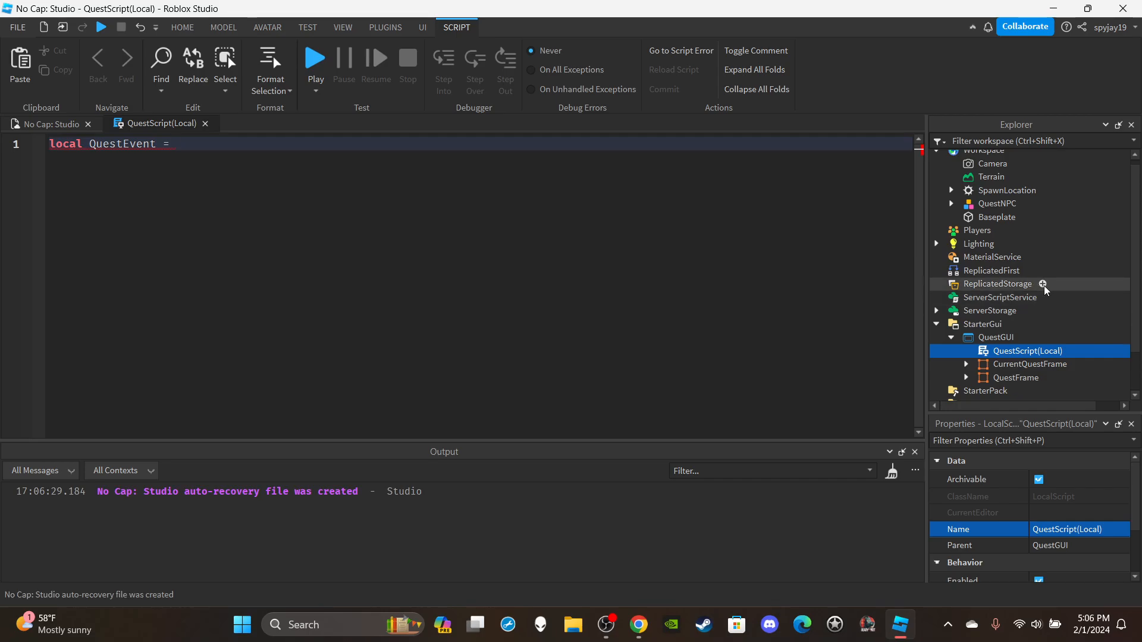
Add a RemoteEvent to ReplicatedStorage and rename it as QuestEvent.
left_click(1043, 284)
type("remote")
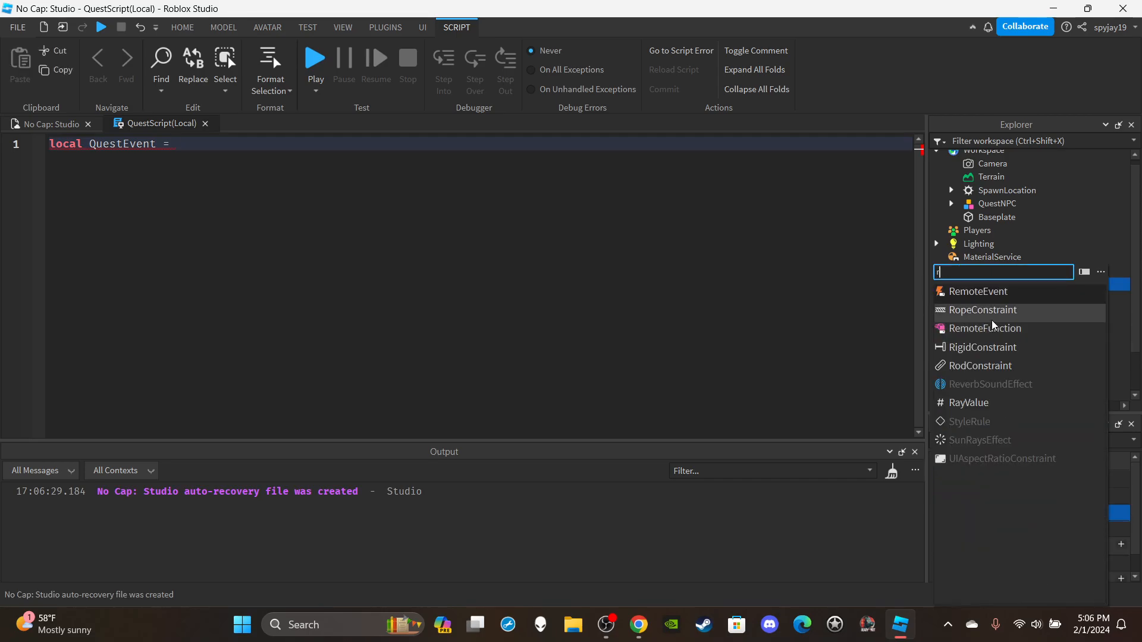
left_click(1004, 317)
left_click(1068, 516)
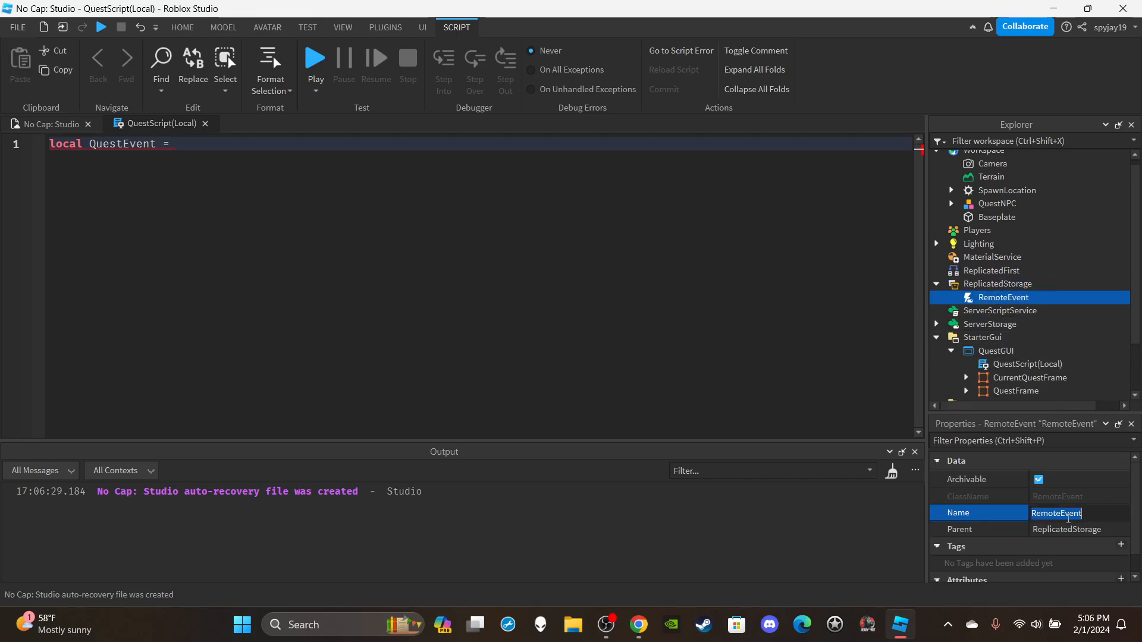
type("Ques")
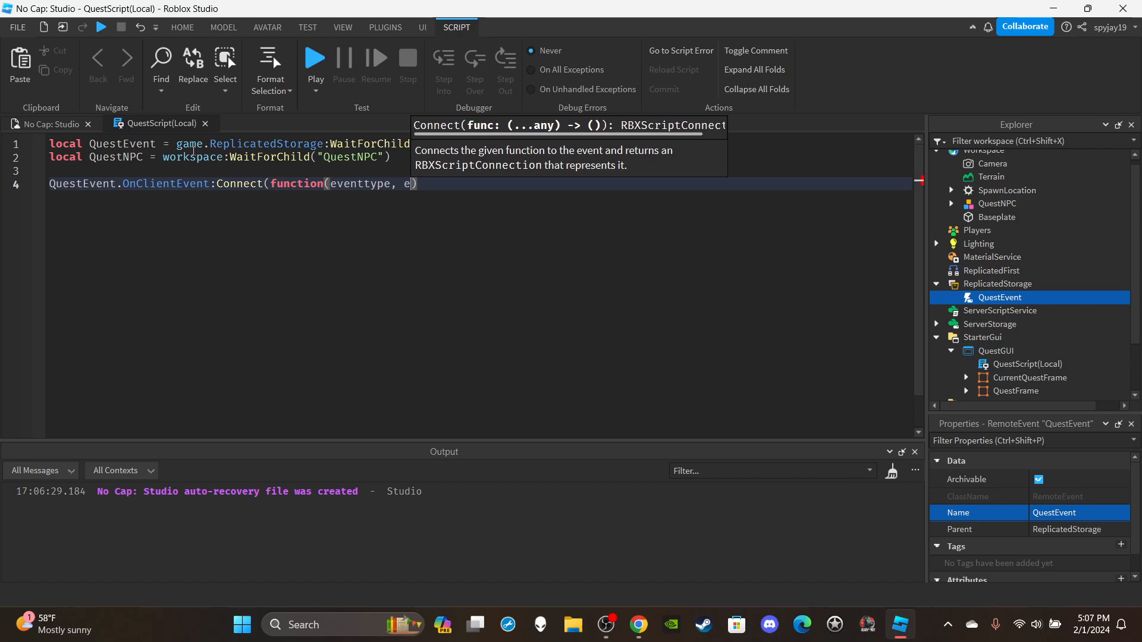
Give the QuestEvent.OnClientEvent handler function in QuestScript(Local) the parameters Eventtype, Arg1 and Arg2, and open its body.
type("rg1")
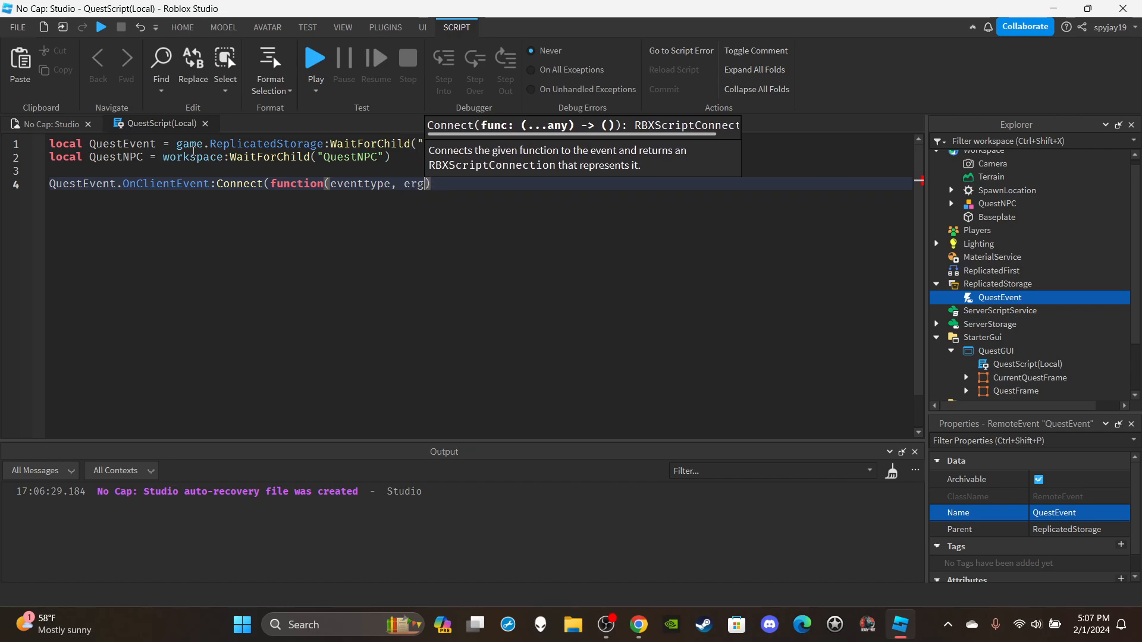
key("BackSpace")
key("BackSpace")
key("BackSpace")
key("BackSpace")
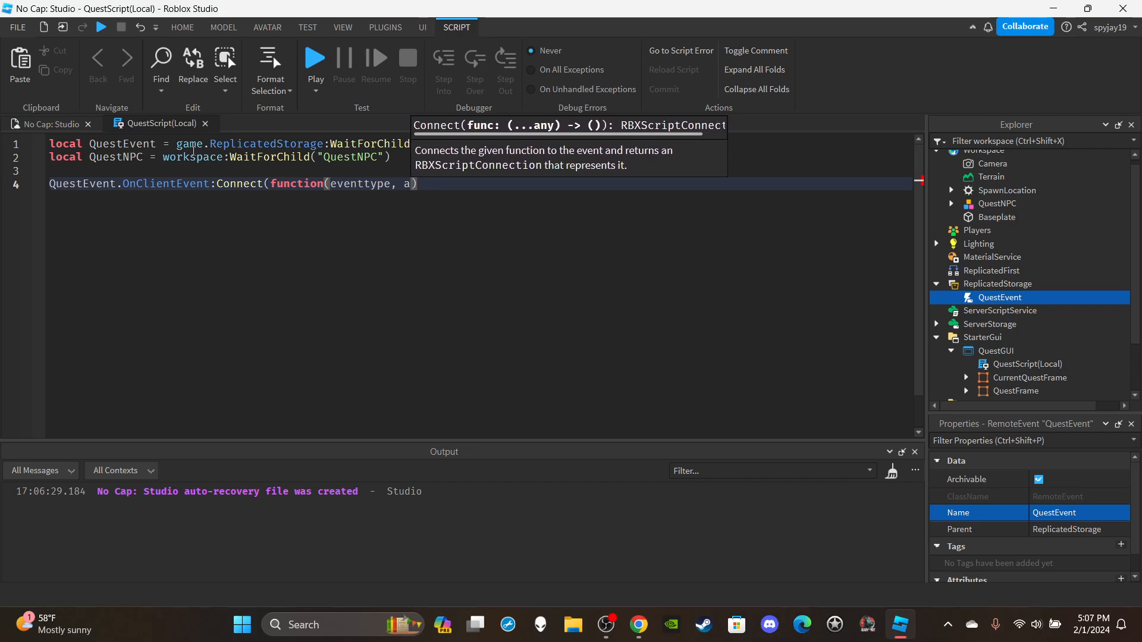
key("BackSpace")
key("BackSpace")
key("BackSpace")
key("BackSpace")
key("BackSpace")
key("BackSpace")
key("BackSpace")
key("BackSpace")
key("BackSpace")
key("BackSpace")
key("BackSpace")
type("Eventtype,")
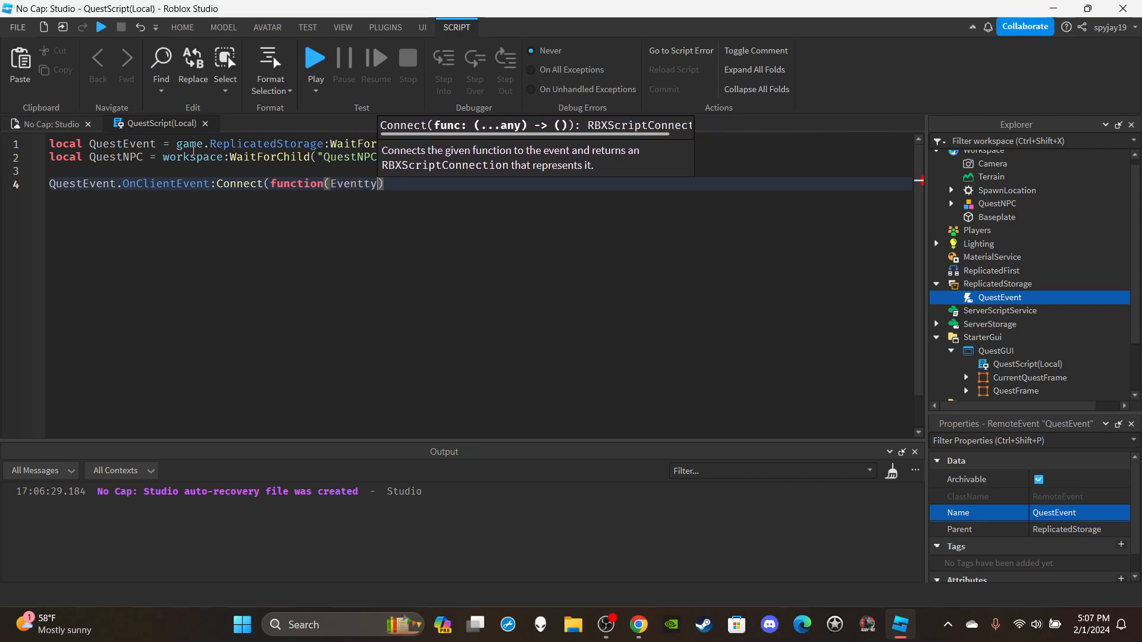
type(" Arg1, Arg2)")
key("Return")
In the handler body, add an if block for Eventtype == "UIDisable" that sets QuestNPC.QuestPrompt.Enabled to false.
type("if Eventtype ==")
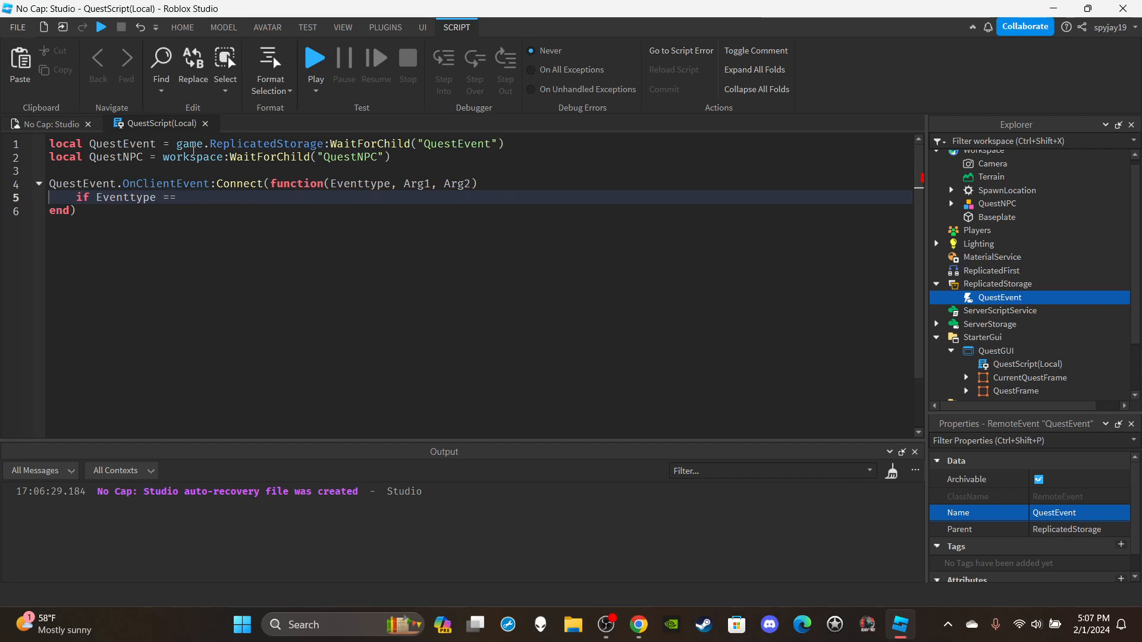
type(" \"UIDisable\"")
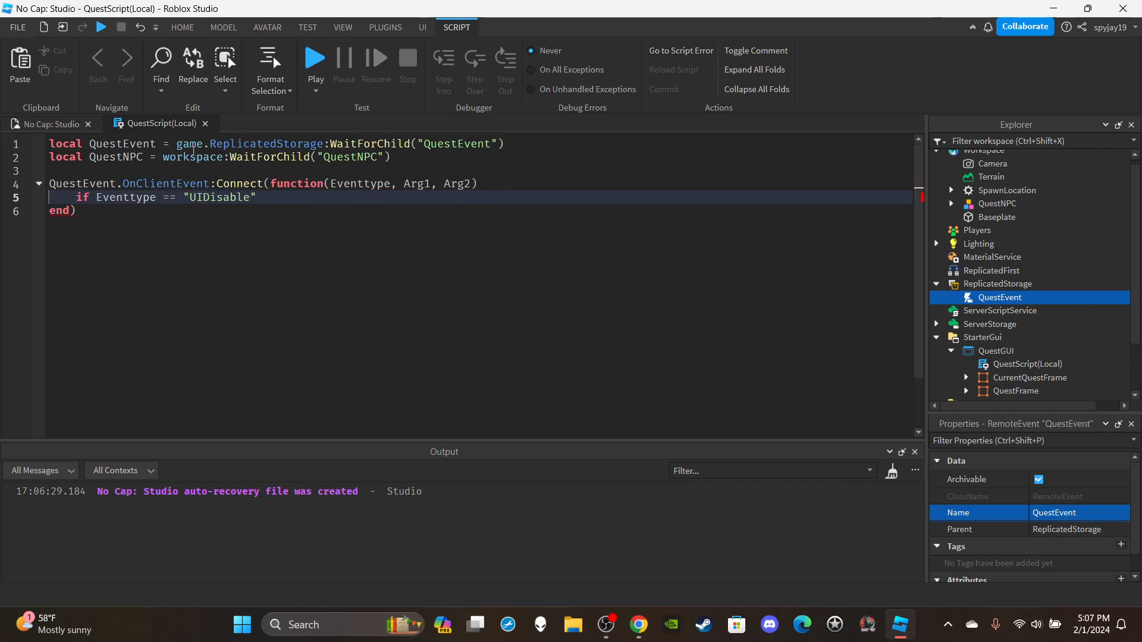
type(" then")
key("Return")
type("QuestNPC.QuestPrompt.En")
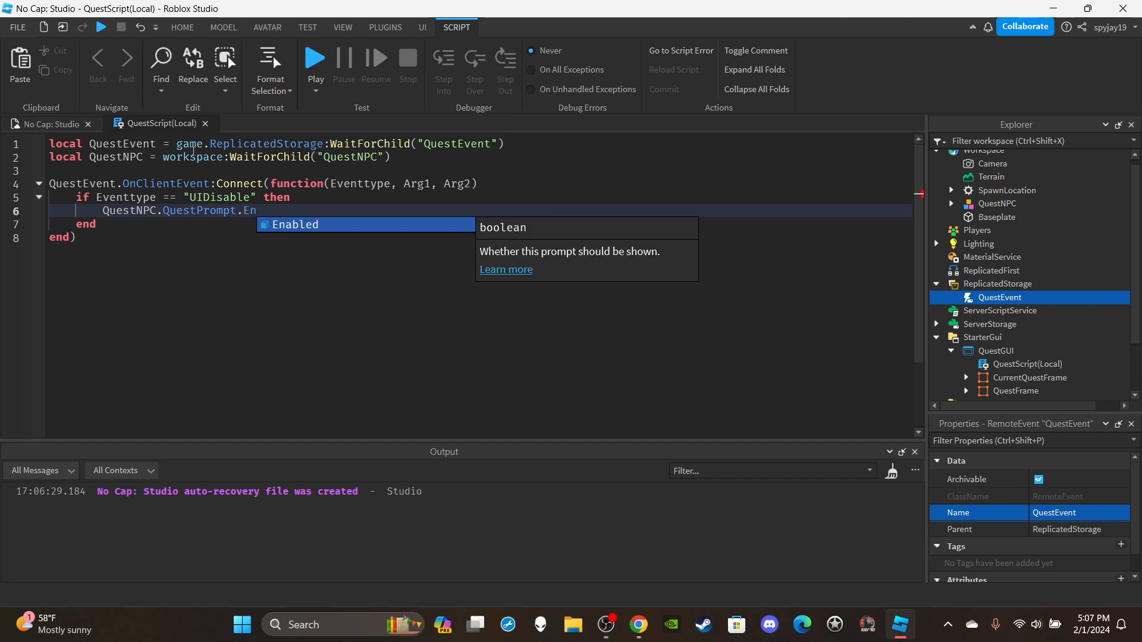
type("abled = false")
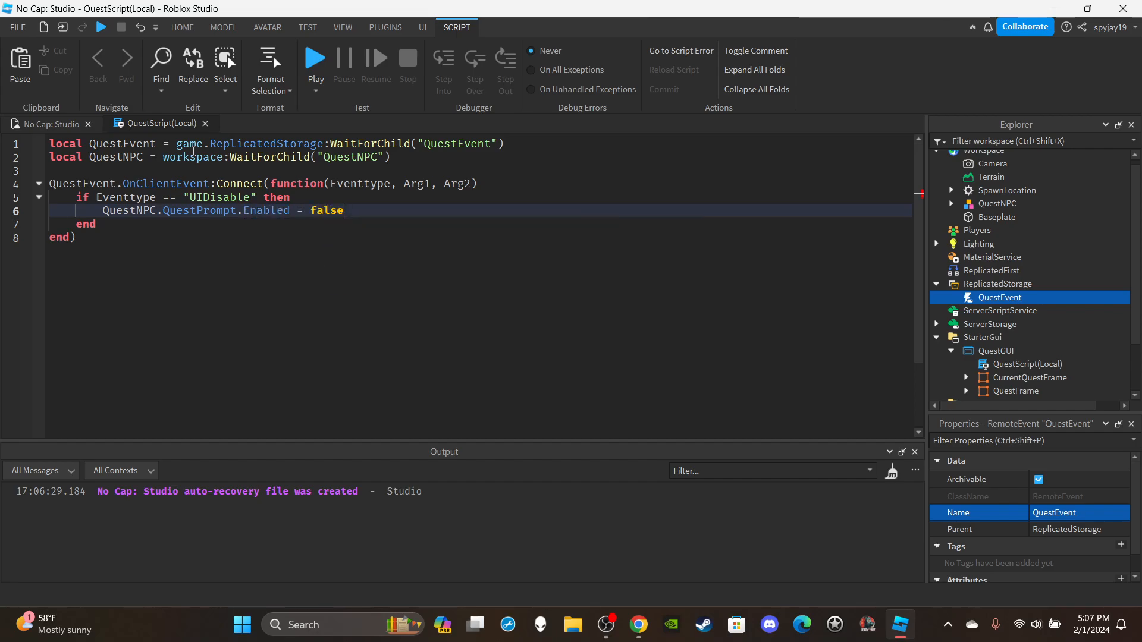
Remove the Arg1 and Arg2 parameters from the OnClientEvent handler function, leaving only Eventtype.
double_click(418, 183)
left_click(471, 183, "shift")
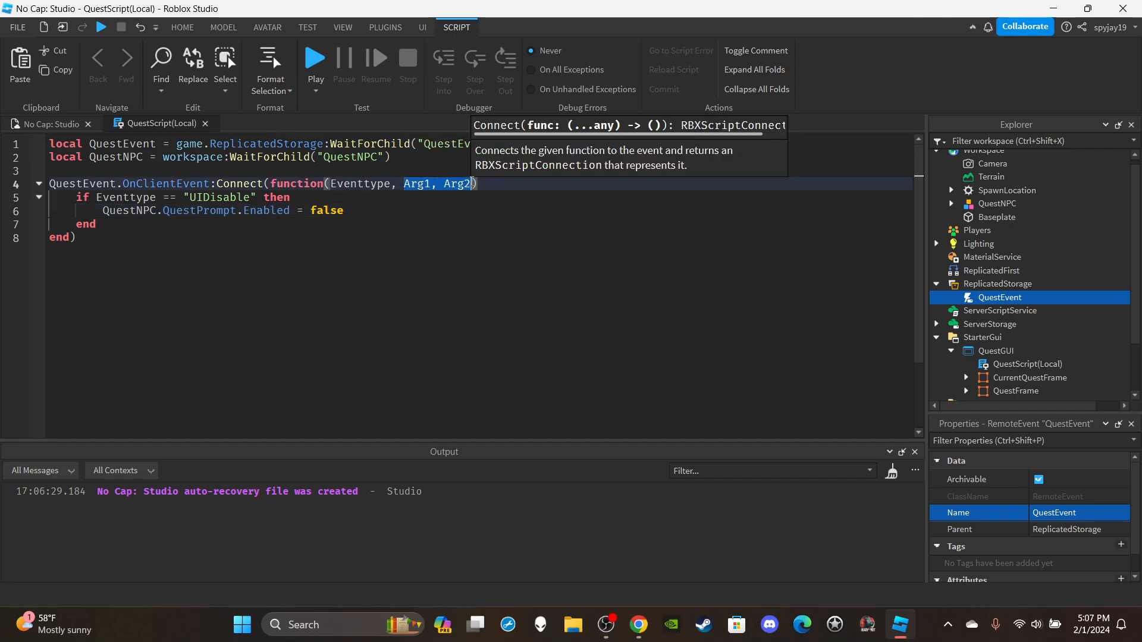
key("BackSpace")
key("BackSpace")
key("BackSpace")
Below the UIDisable assignment, add an elseif branch for Eventtype == "UIEnable" that sets QuestNPC.QuestPrompt.Enabled to true, without a trailing blank line.
key("Down")
key("Down")
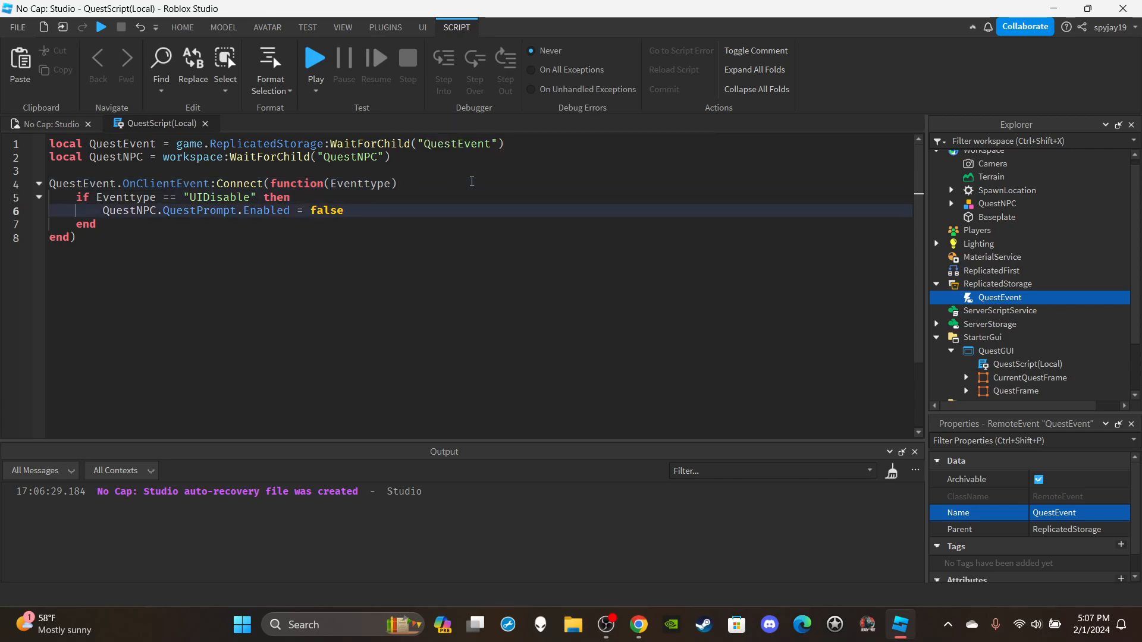
key("Return")
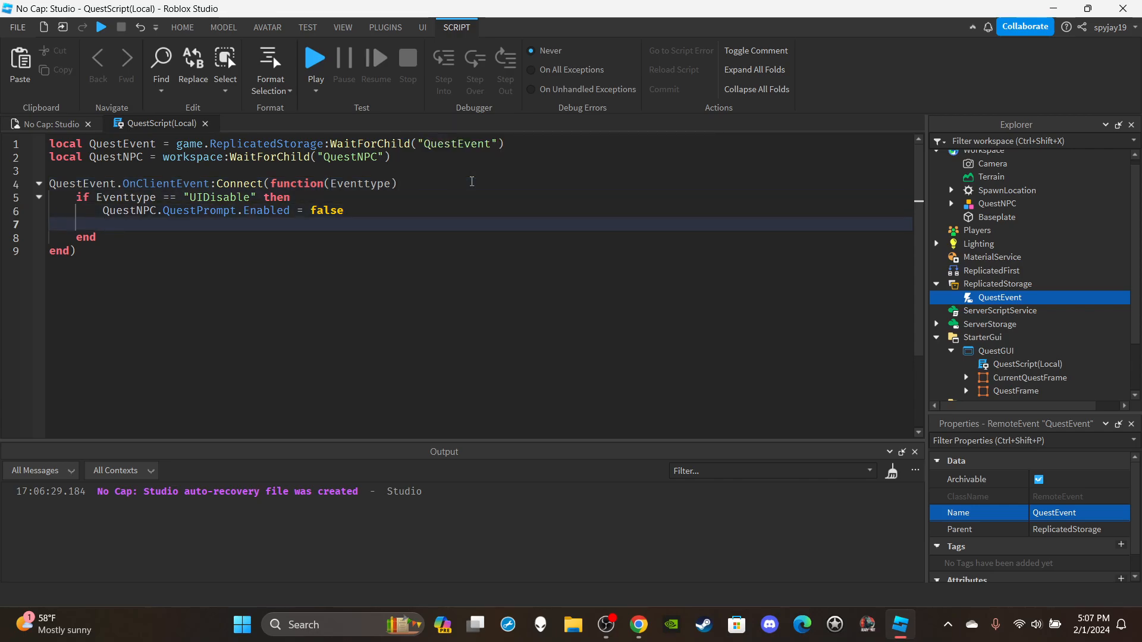
type("elseif Eventtype ")
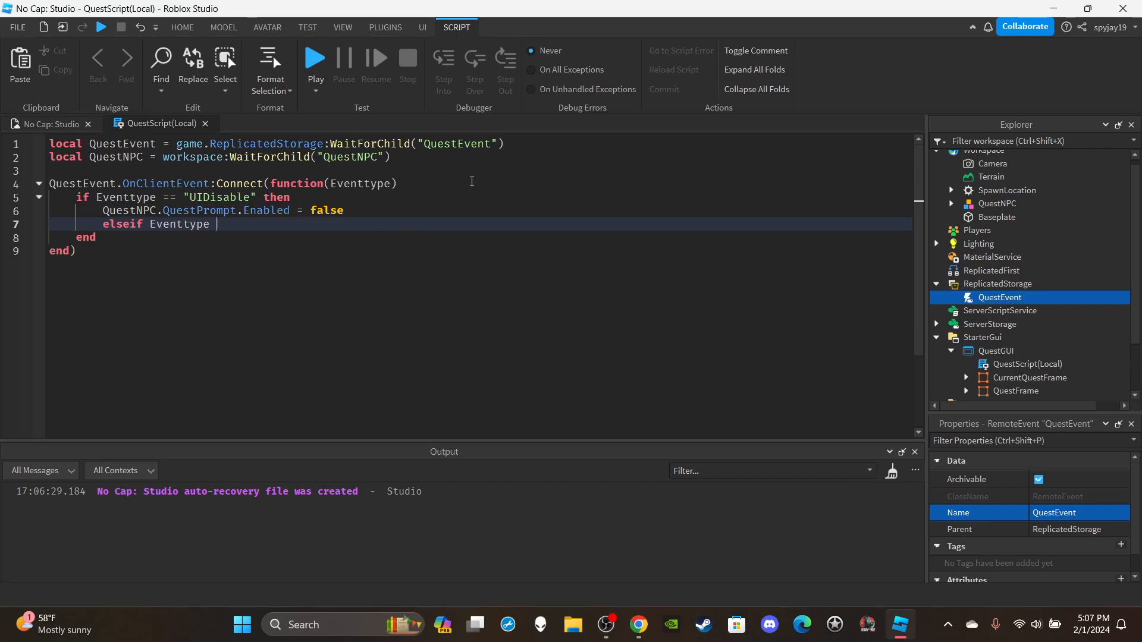
type("== \"U")
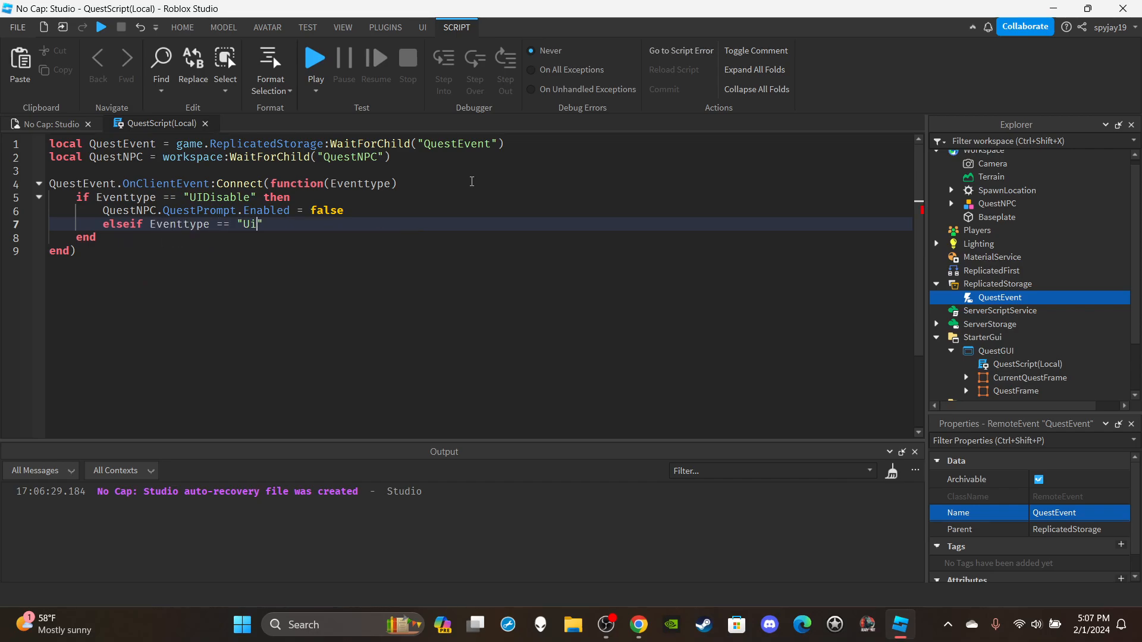
type("IEnable\" then")
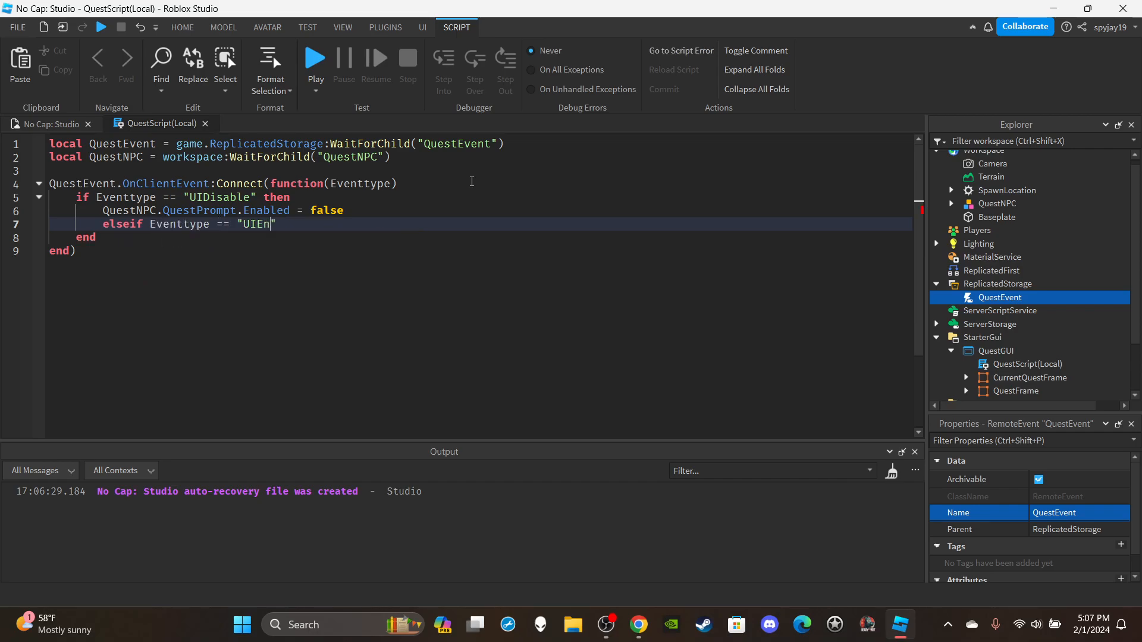
key("Return")
type("QuestNPC.")
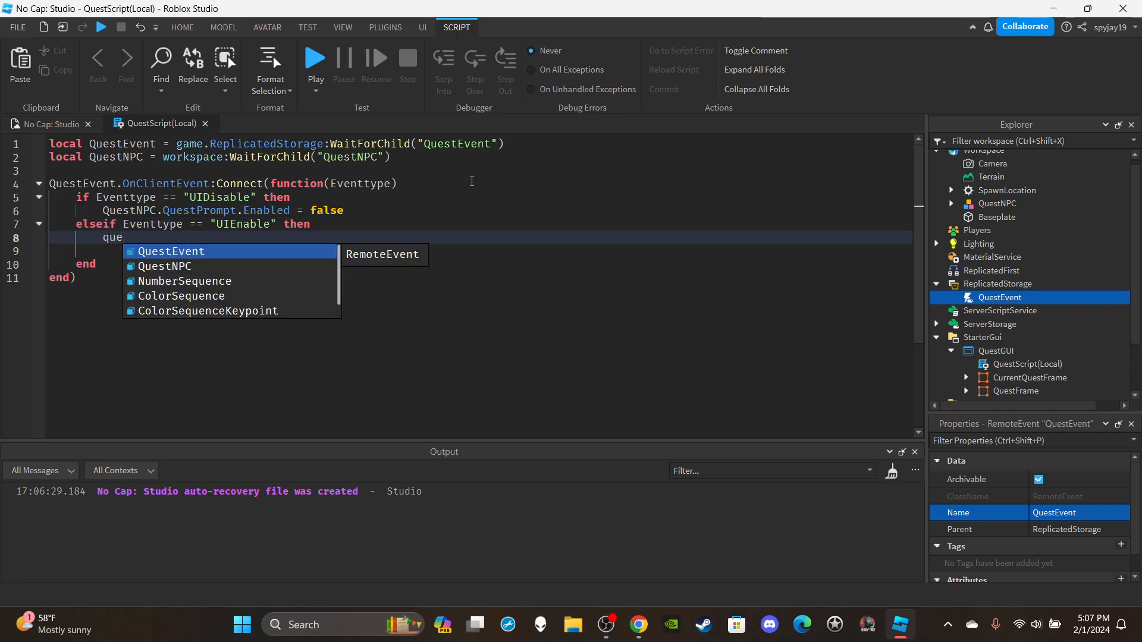
type("QuestPrompt.")
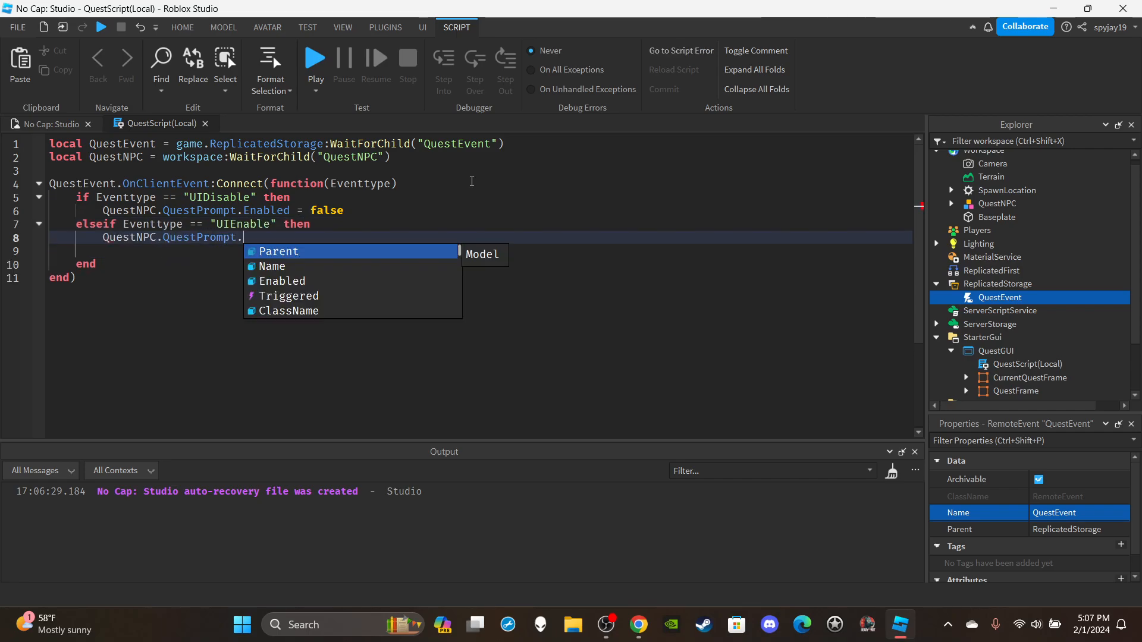
type("Enabled = true")
key("Down")
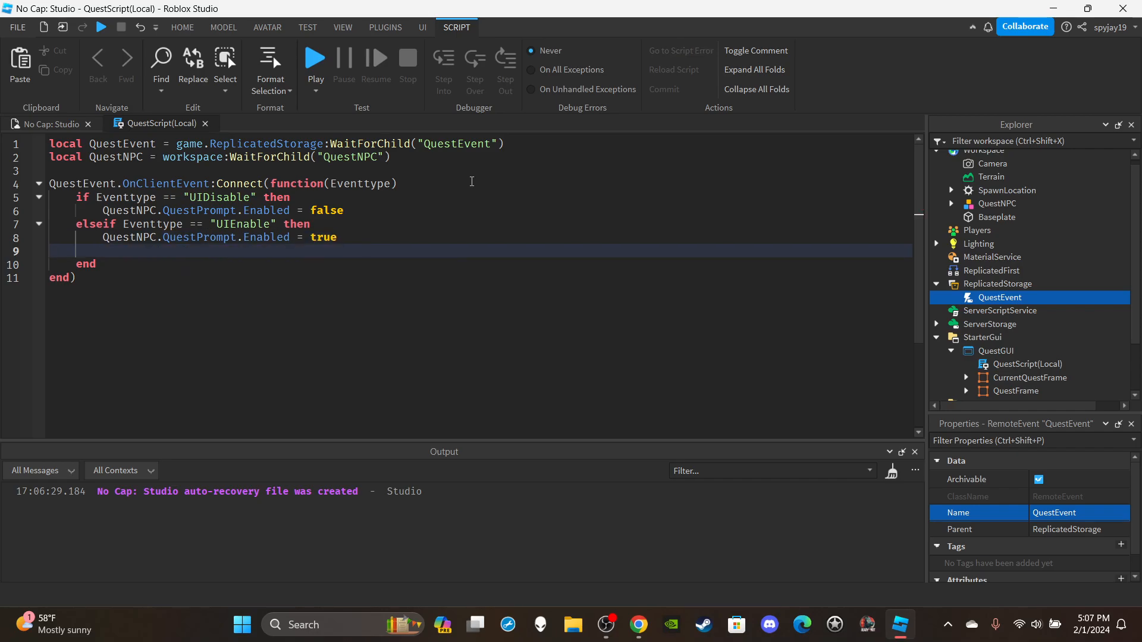
key("BackSpace")
key("BackSpace")
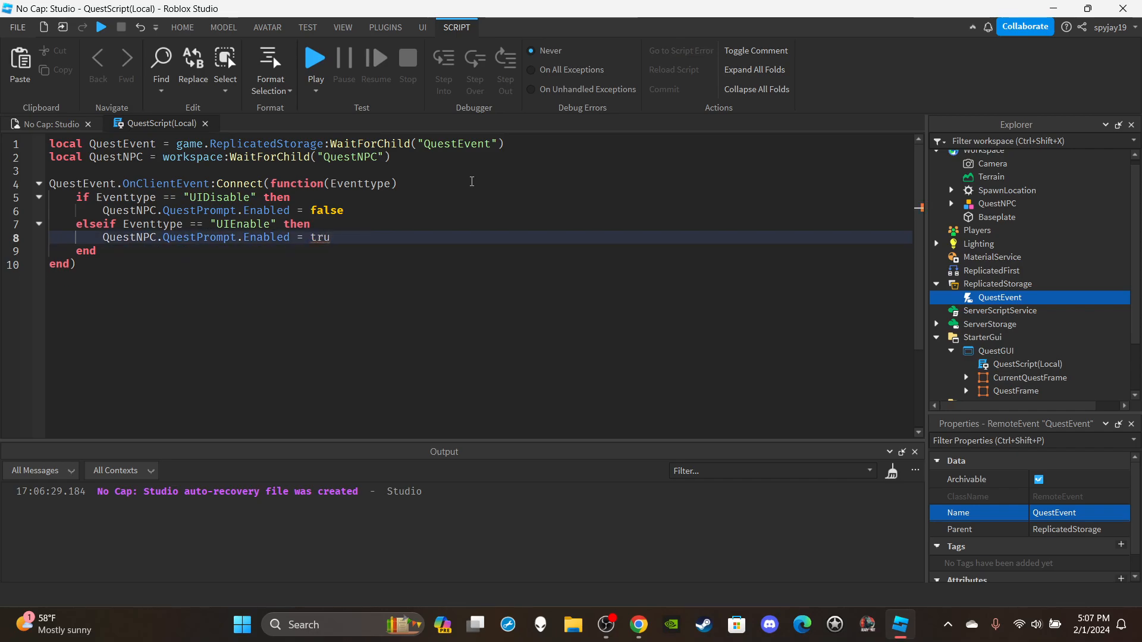
type("e")
Add a Script to ServerScriptService and rename it as QuestScript(Server).
left_click(52, 124)
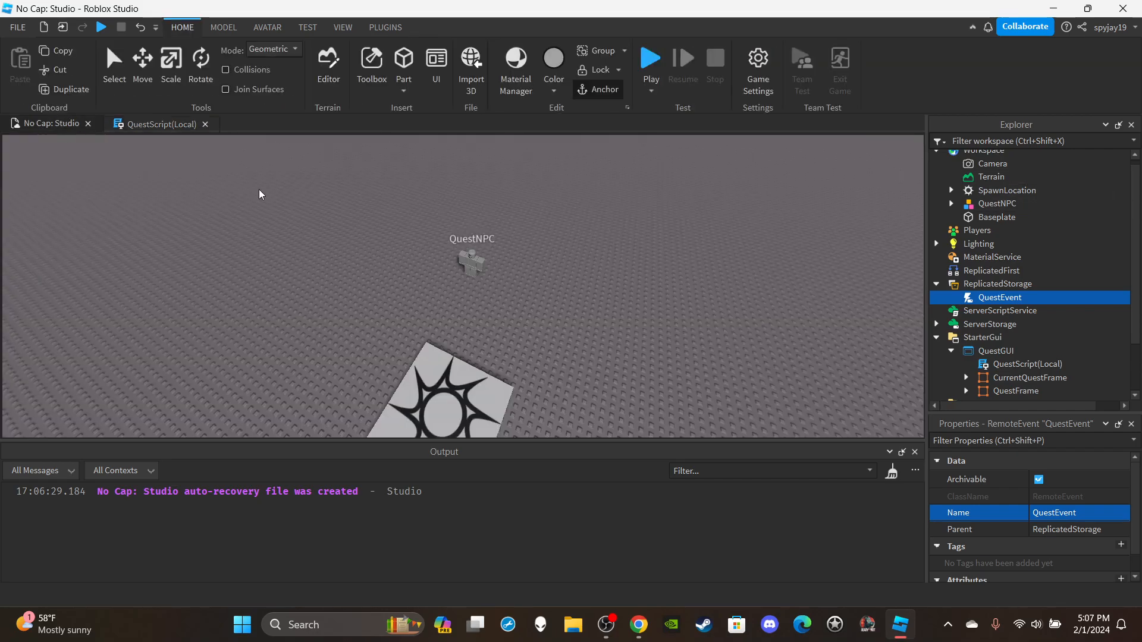
left_click(1033, 311)
type("sc")
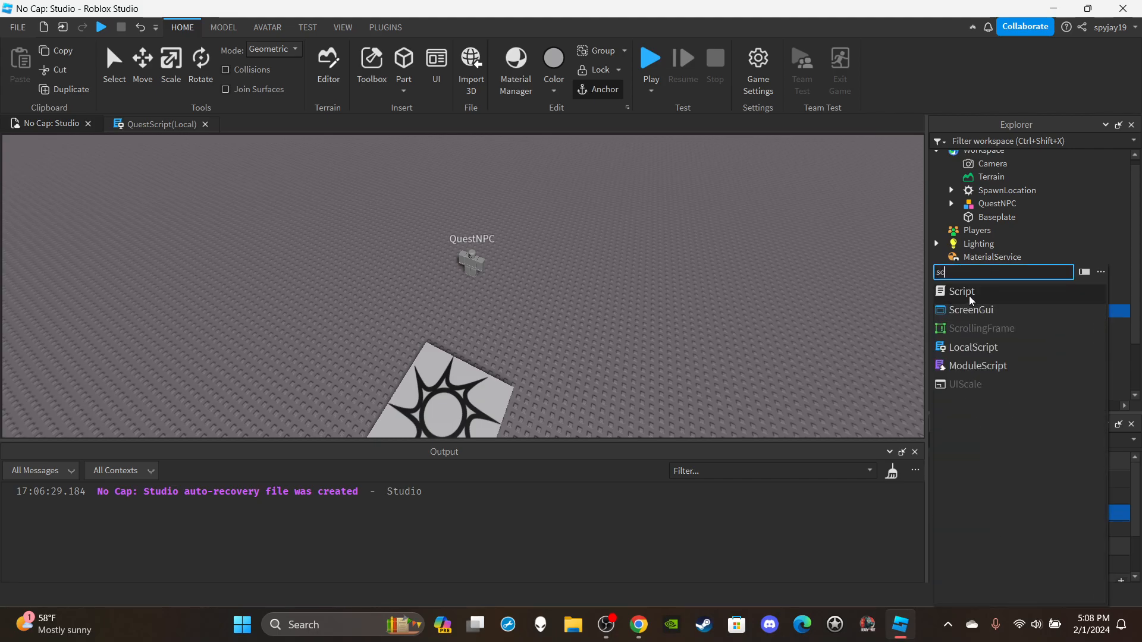
left_click(969, 292)
left_click(1087, 530)
type("Q")
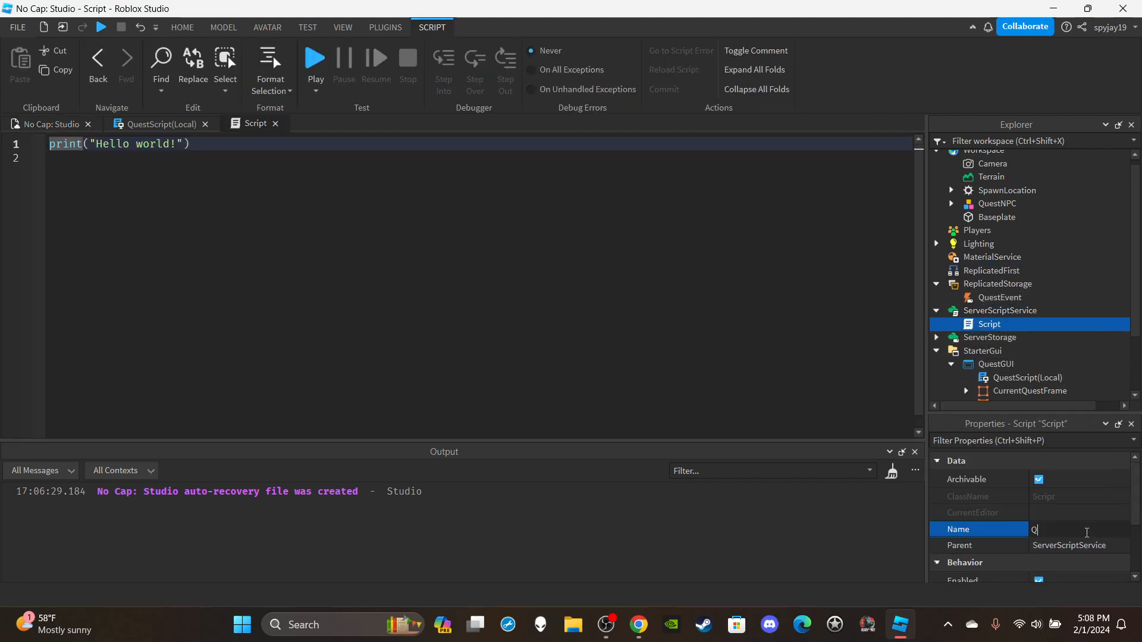
type("uestScript(Server)")
key("Return")
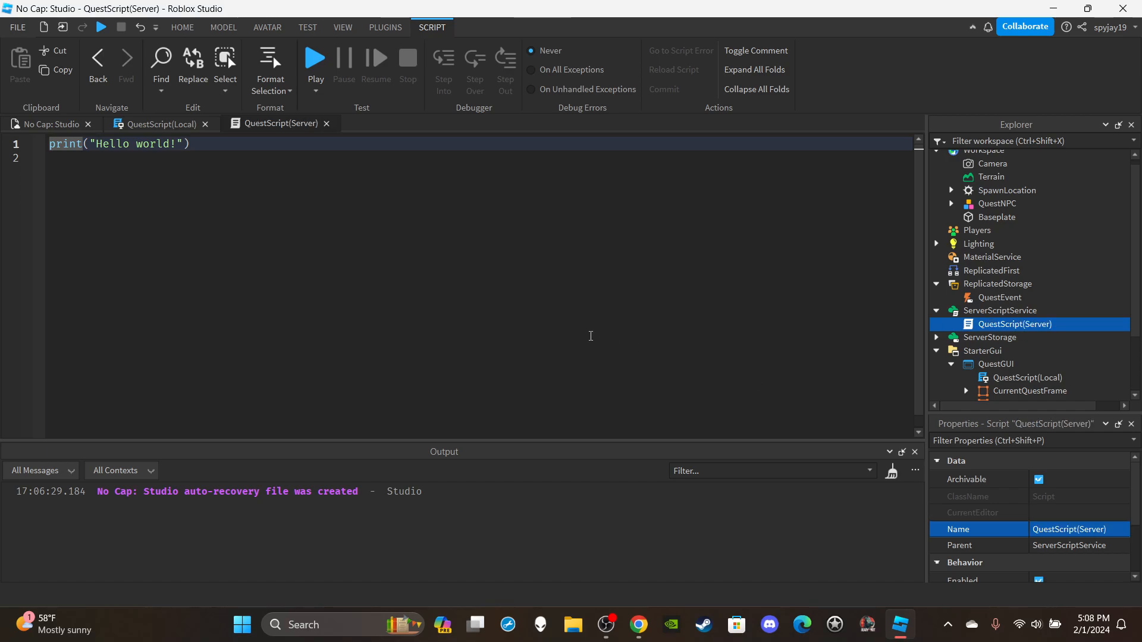
Replace the default code in QuestScript(Server) with the QuestEvent and QuestNPC variable declarations copied from QuestScript(Local).
left_click(687, 183)
key("ctrl+a")
key("BackSpace")
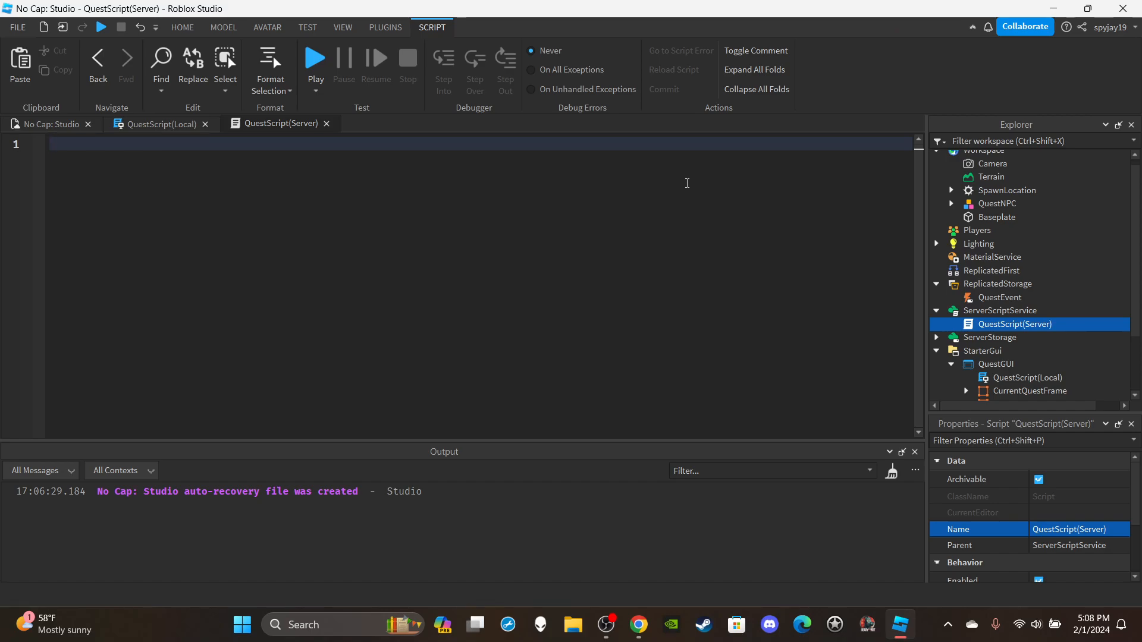
left_click(143, 127)
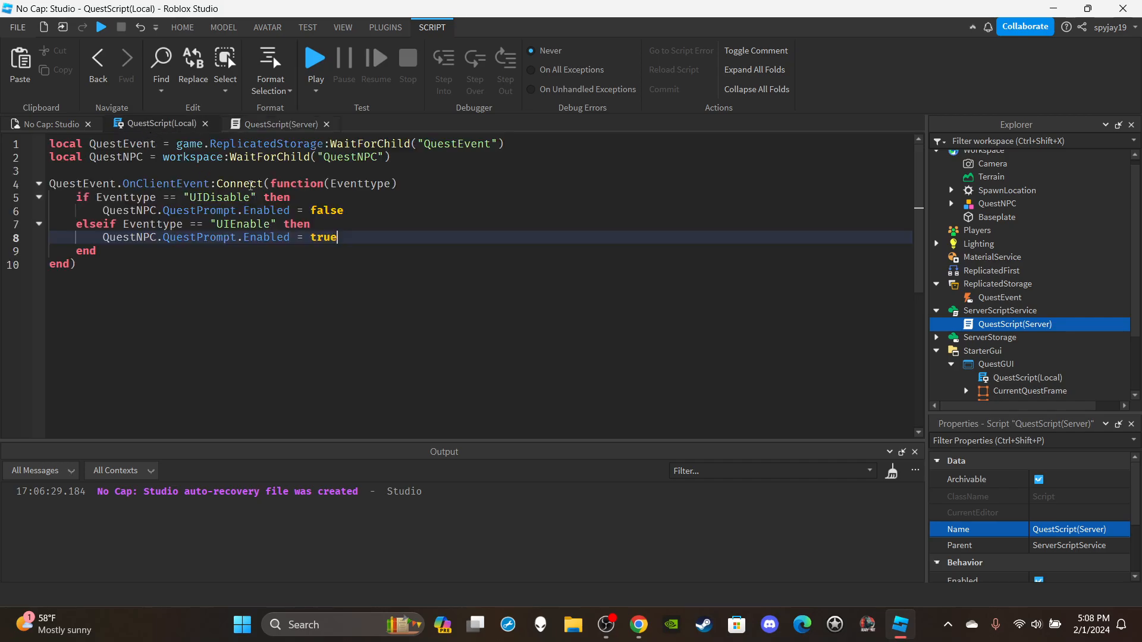
left_click_drag(220, 172, 83, 130)
key("ctrl+c")
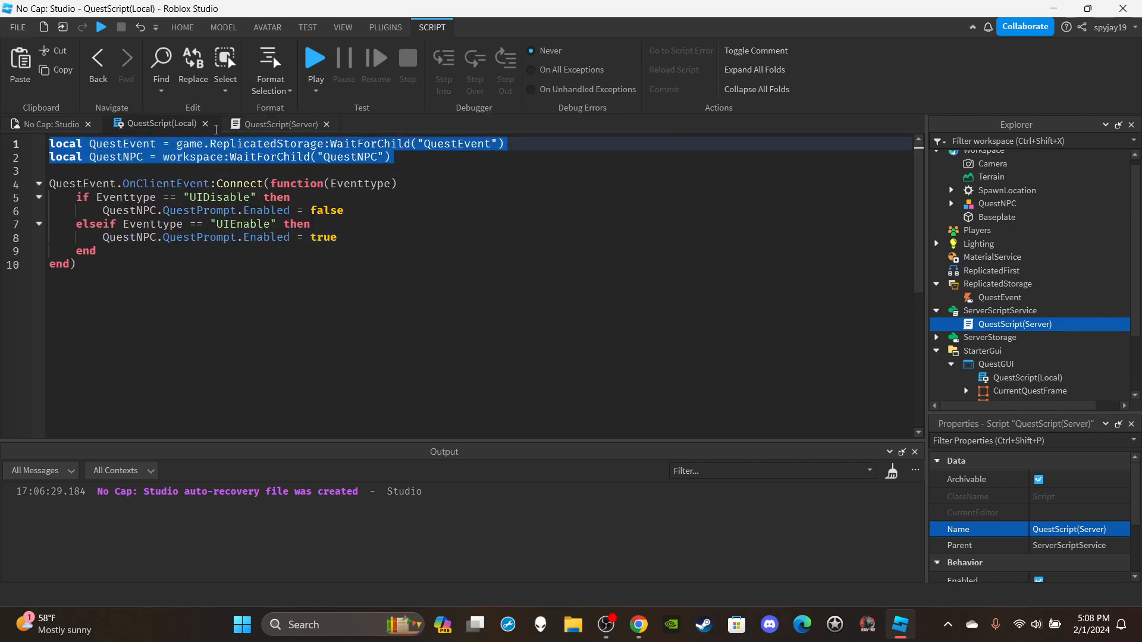
left_click(258, 126)
key("ctrl+v")
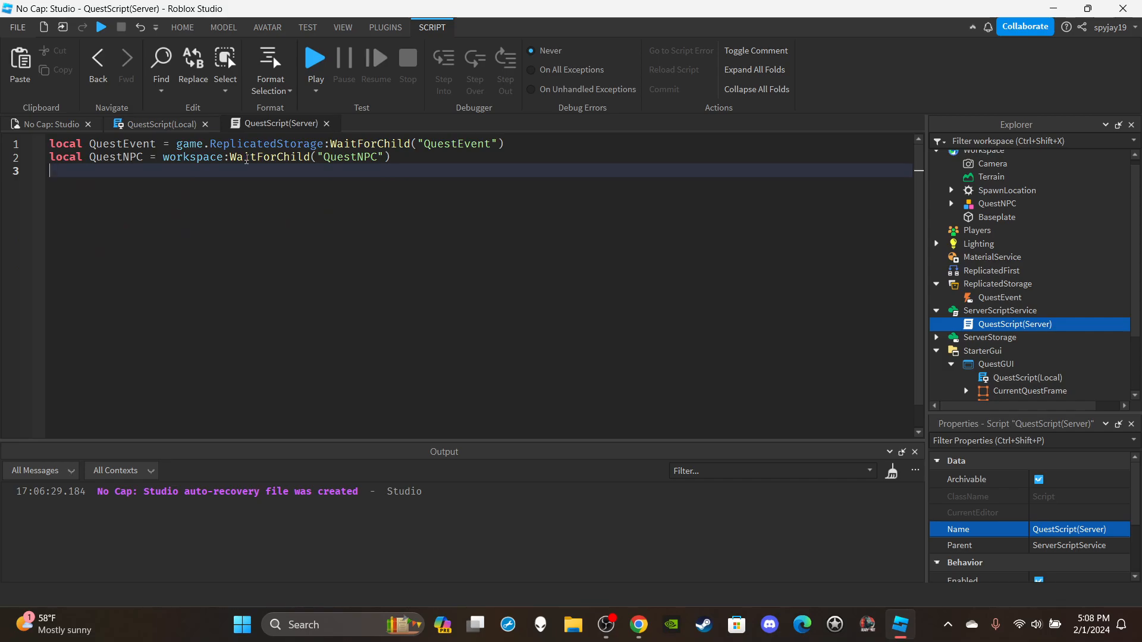
Expand ServerStorage in the hierarchy and start a local EnemyNPC variable declaration on line 3 of QuestScript(Server).
left_click(936, 337)
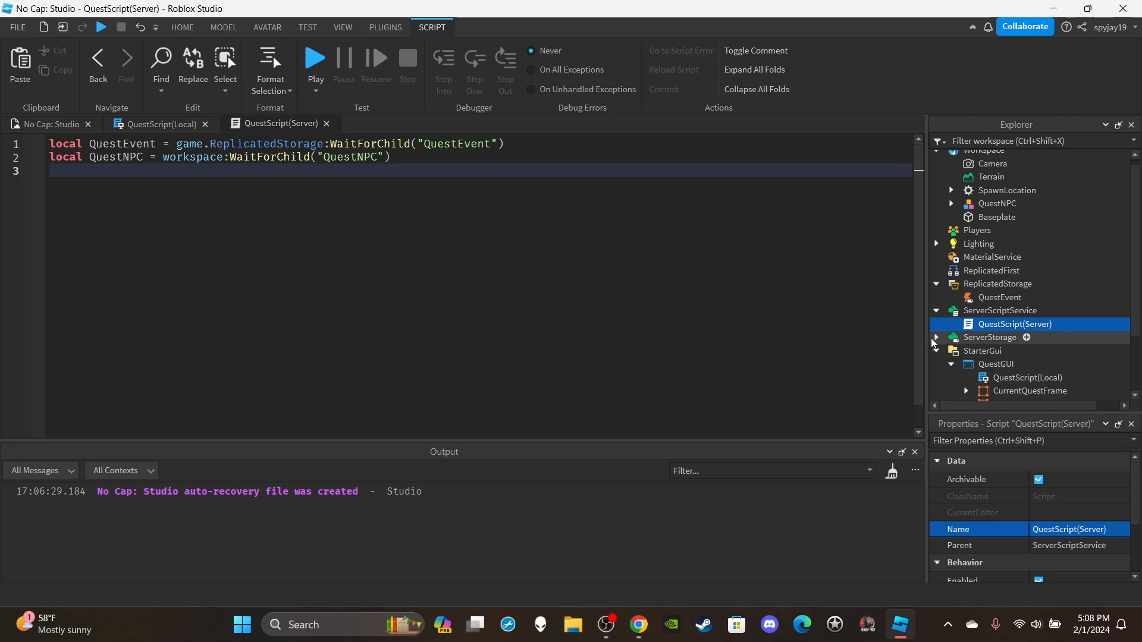
left_click(129, 198)
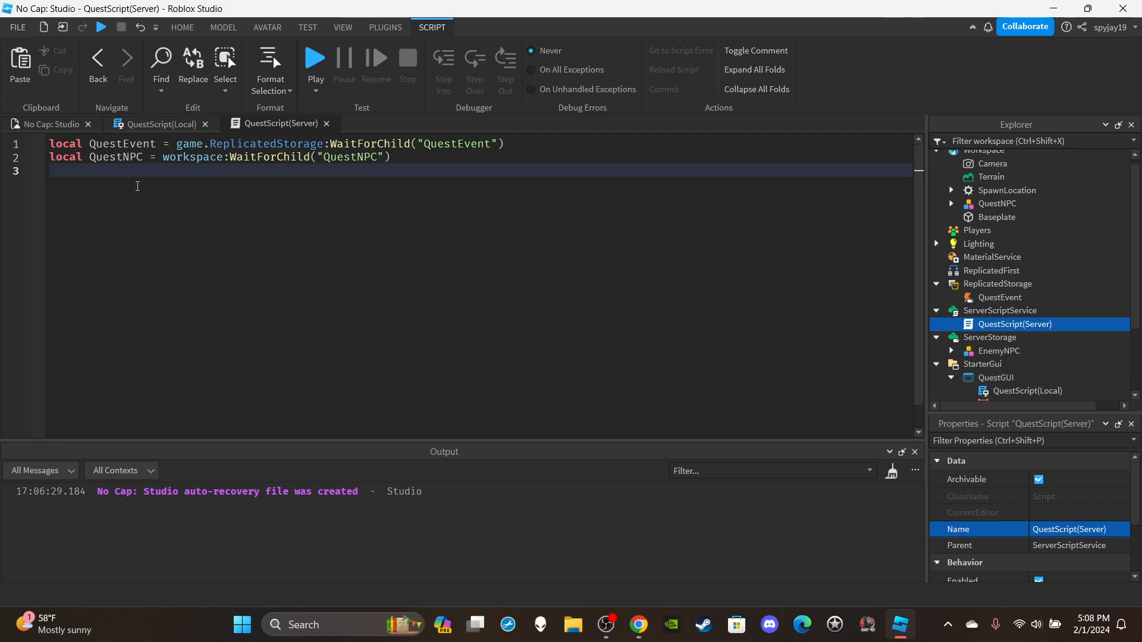
type("local EnemyNPC =")
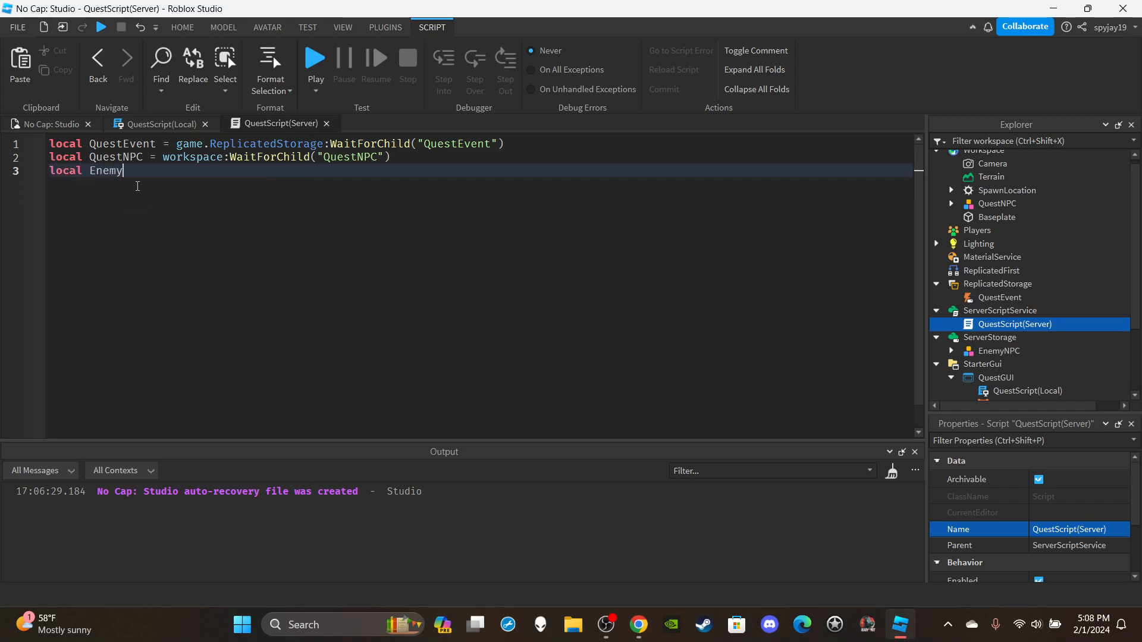